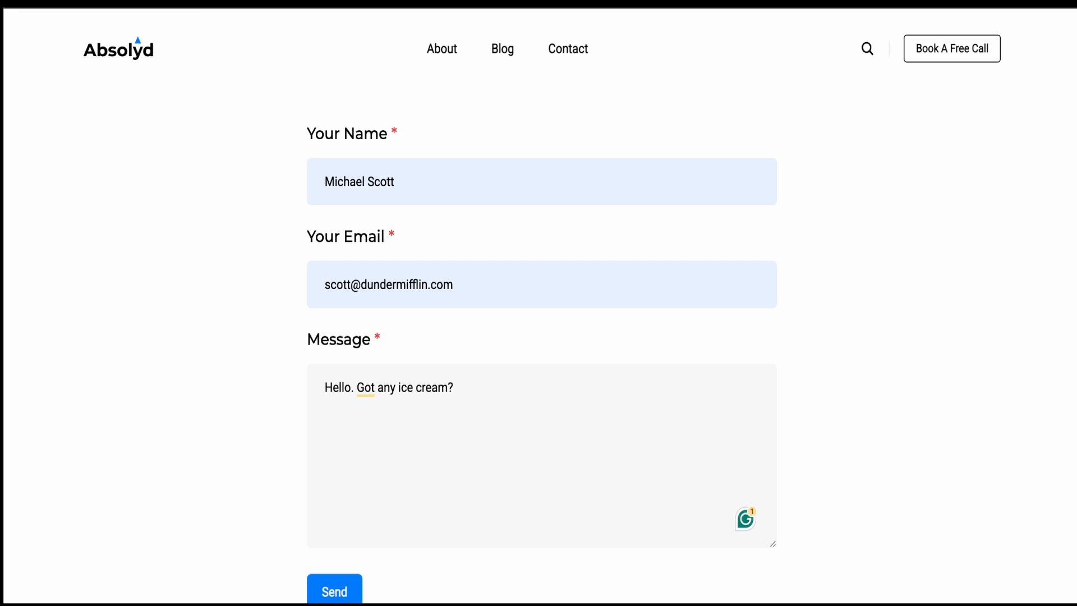
pyautogui.scroll(2, 539, 337)
pyautogui.scroll(-2, 538, 337)
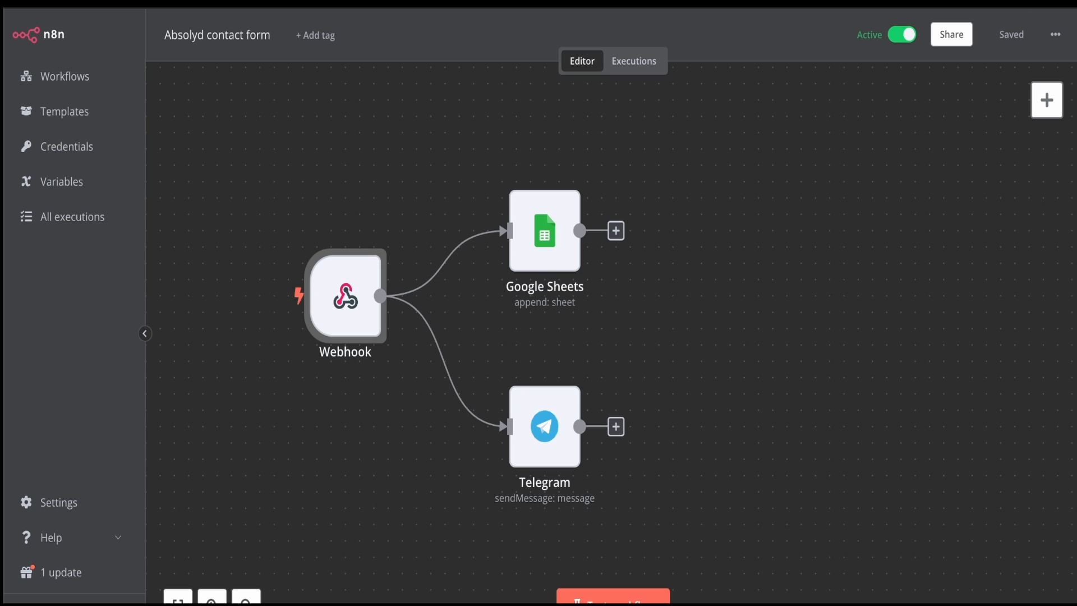
pyautogui.moveTo(611, 486); pyautogui.dragTo(632, 508)
pyautogui.click(639, 502)
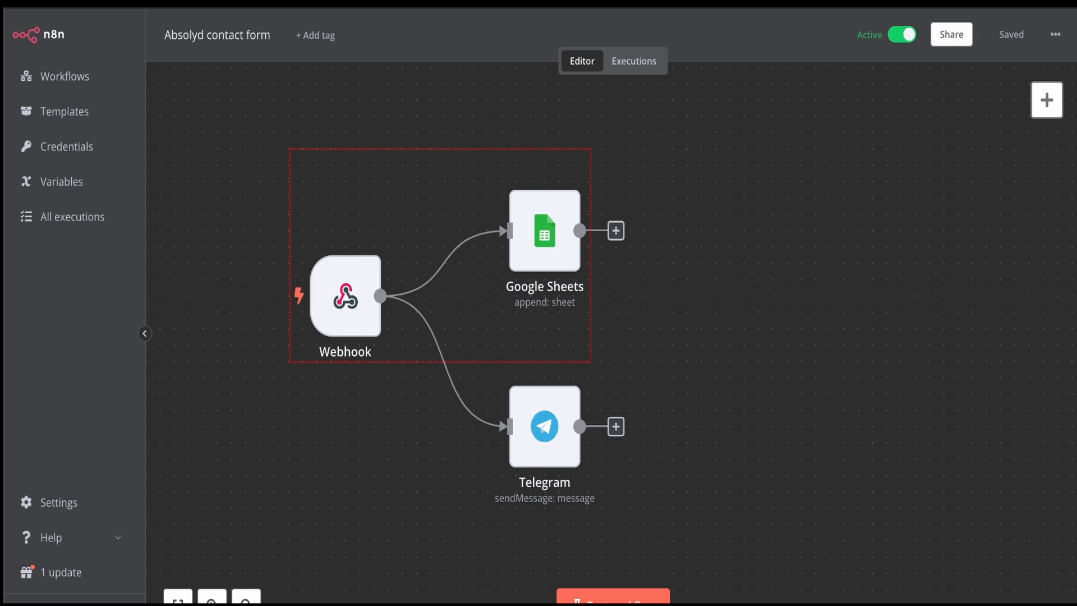
pyautogui.moveTo(614, 363); pyautogui.dragTo(615, 364)
pyautogui.click(615, 364)
pyautogui.doubleClick(345, 295)
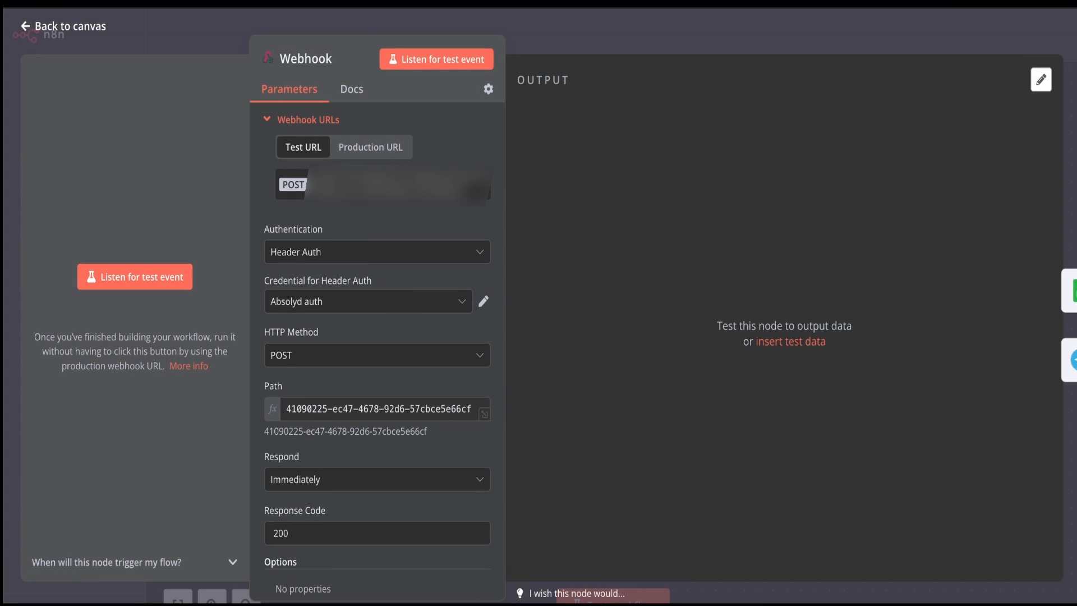
pyautogui.press('Escape')
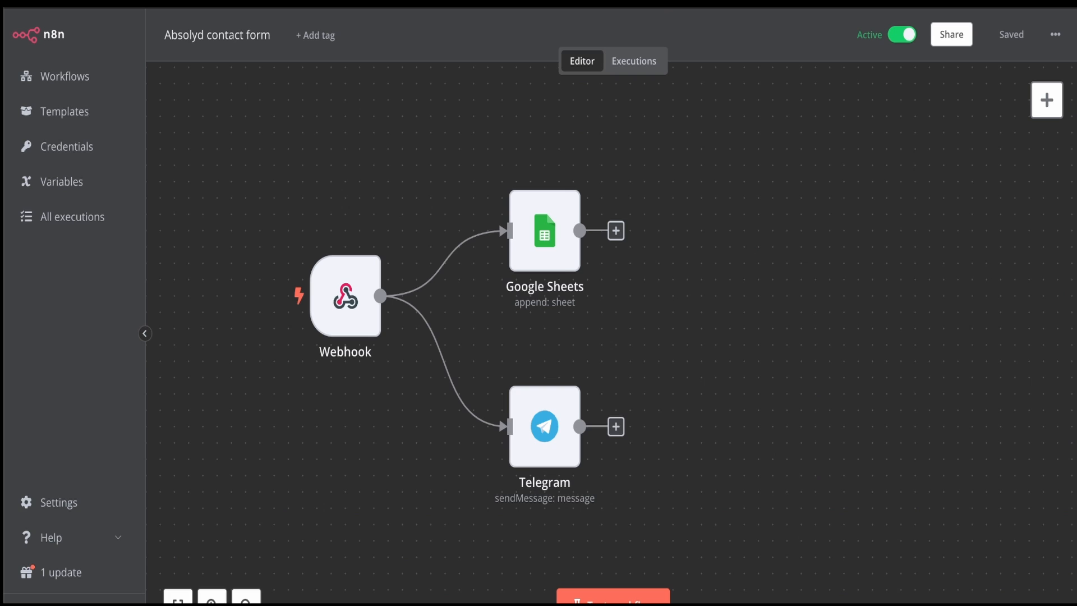
# Add a second Webhook trigger node to the workflow, move it clear of the Google Sheets node, and delete it.
pyautogui.hscroll(3, 752, 251)
pyautogui.click(545, 226)
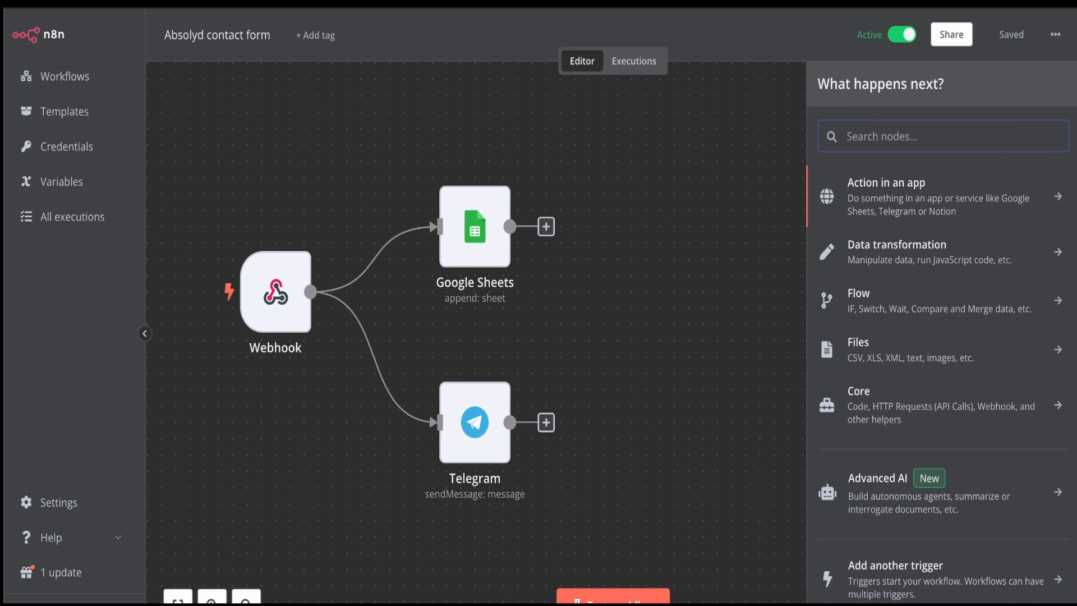
pyautogui.write('webhook')
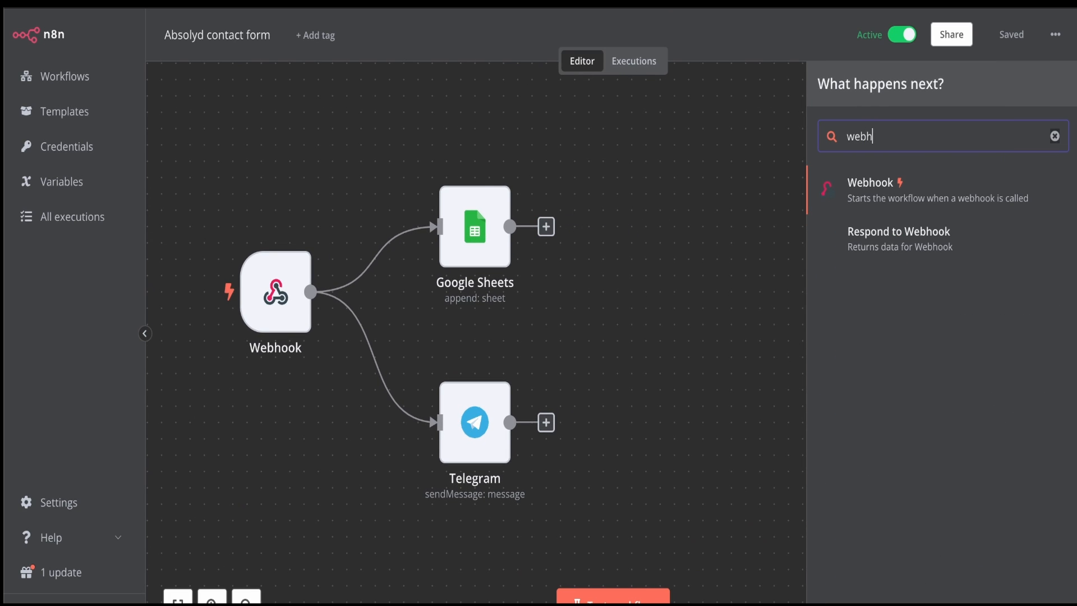
pyautogui.press('Return')
pyautogui.press('Escape')
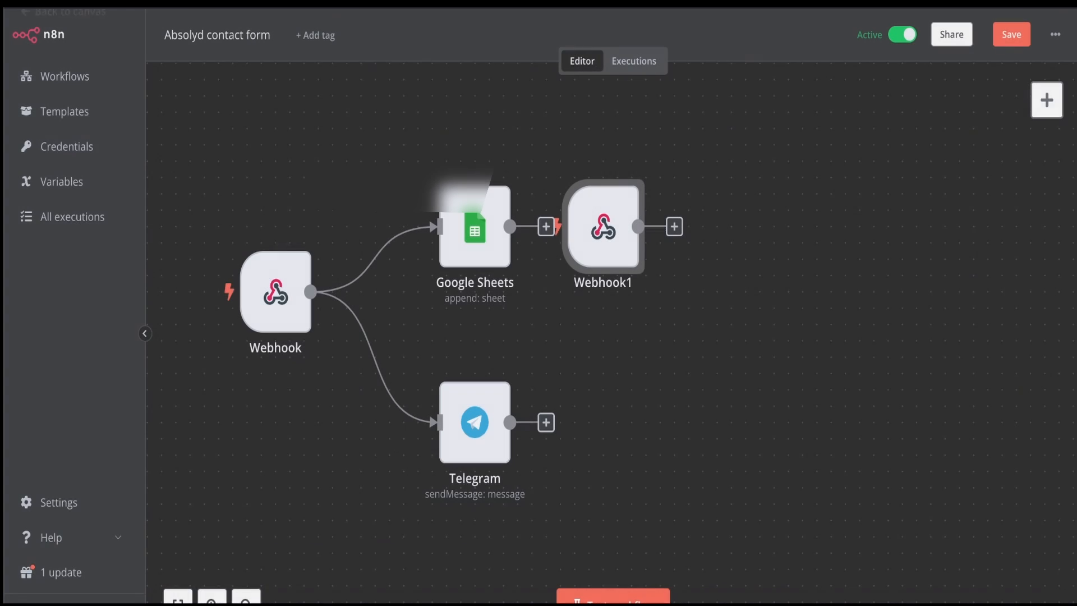
pyautogui.moveTo(570, 158); pyautogui.dragTo(641, 224)
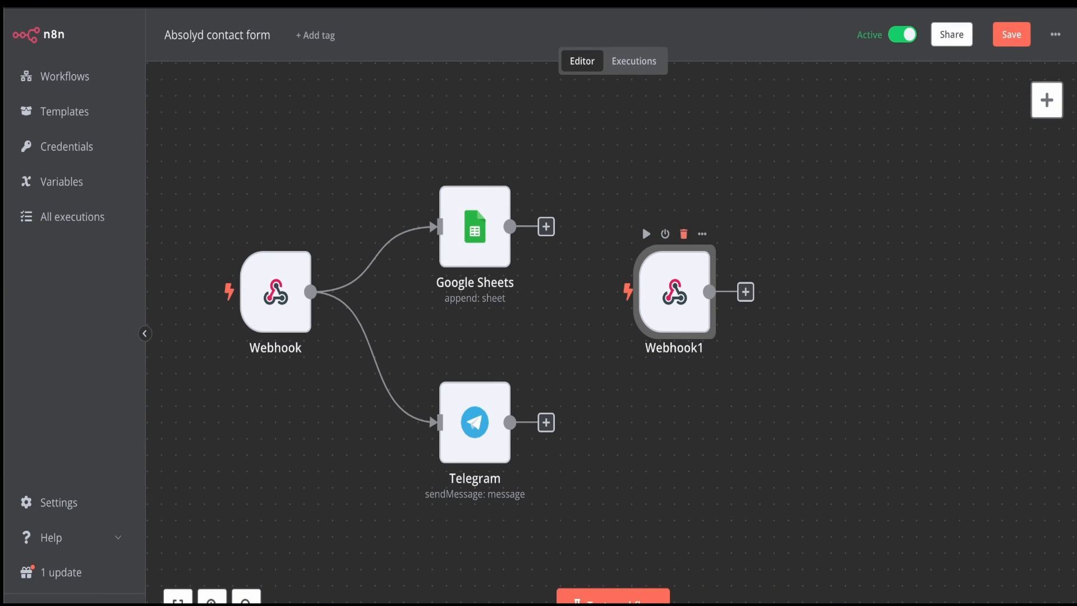
pyautogui.click(683, 234)
# Open the workflow's Webhook node and choose Header Auth as its authentication method.
pyautogui.doubleClick(276, 291)
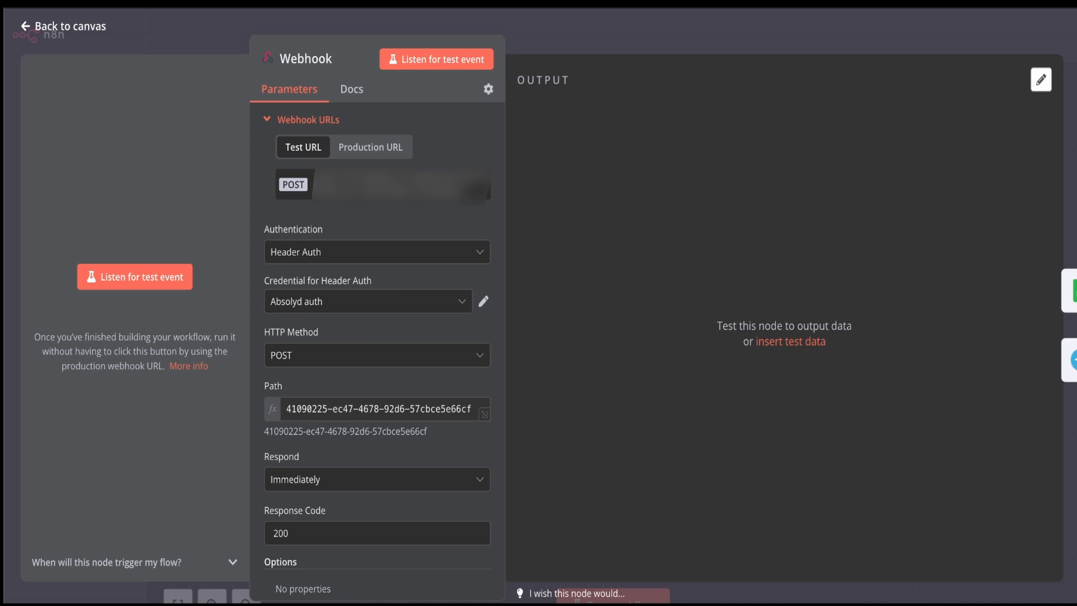
pyautogui.scroll(-2, 377, 247)
pyautogui.scroll(2, 377, 246)
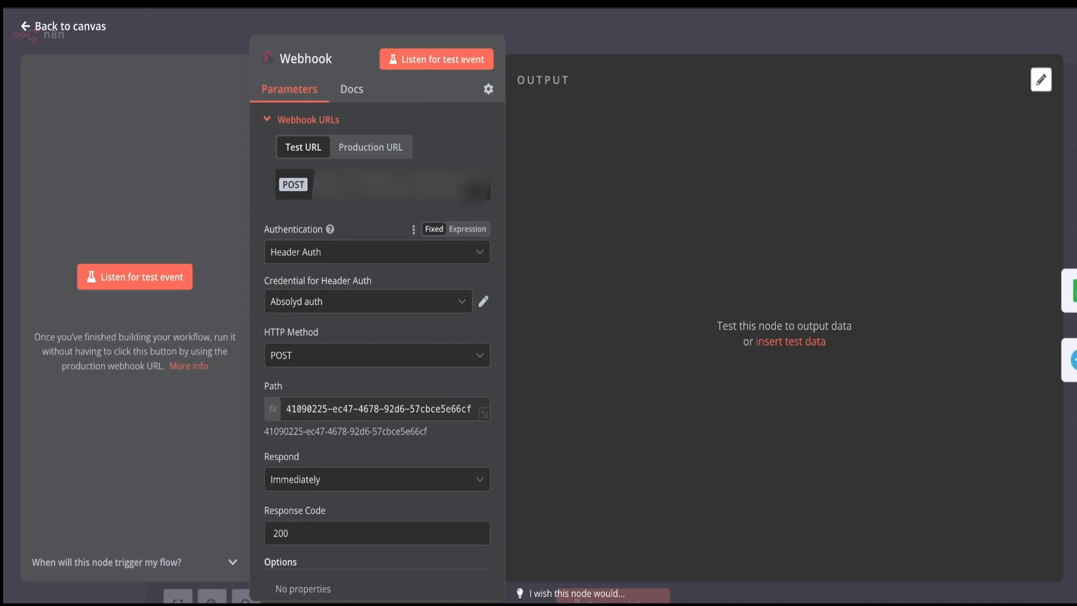
pyautogui.click(377, 251)
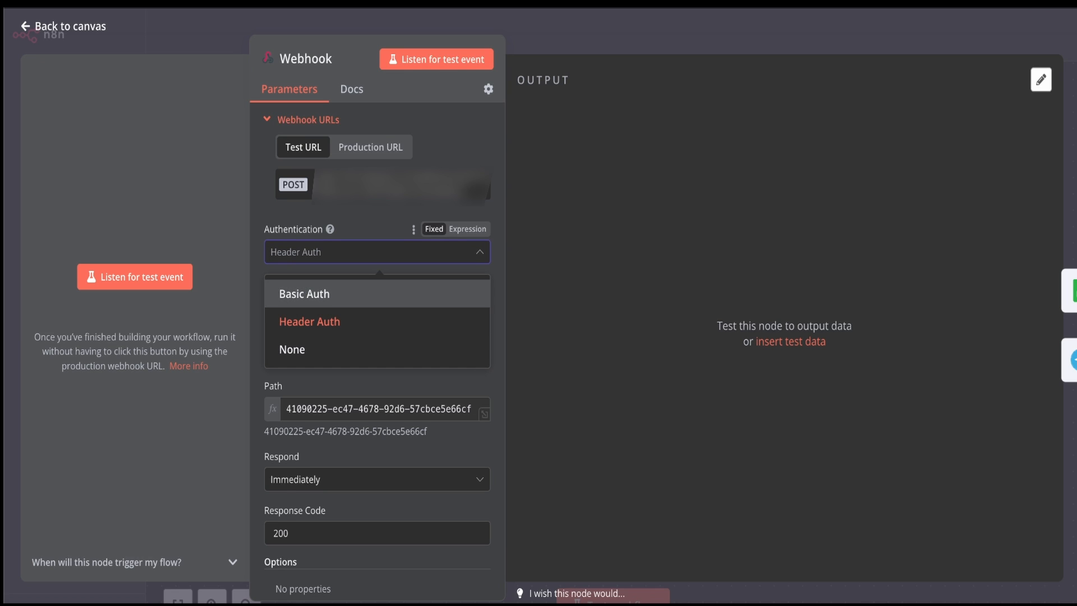
pyautogui.press('Escape')
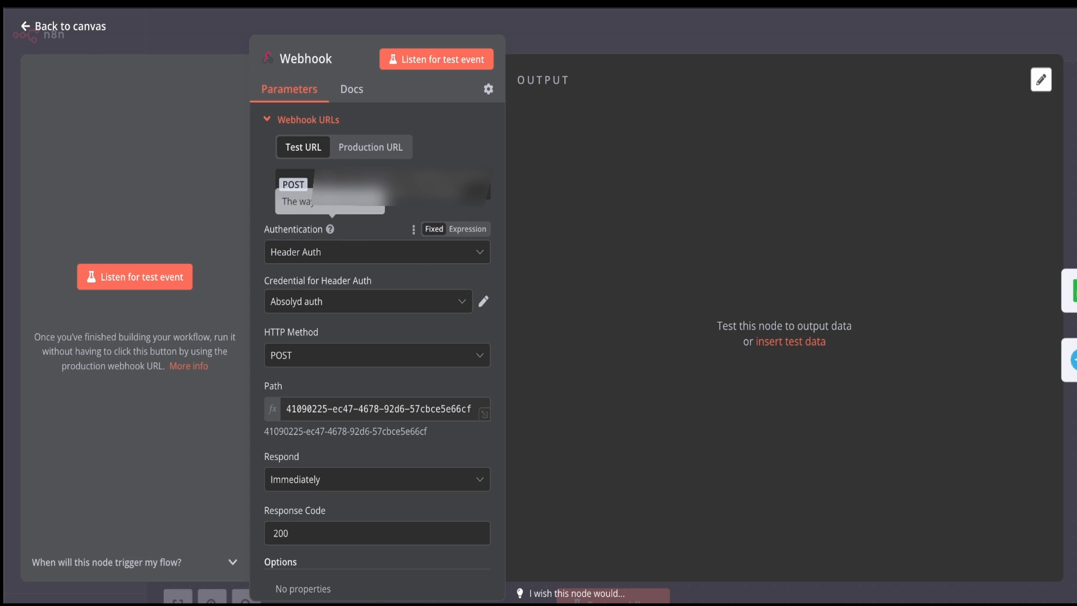
pyautogui.click(370, 252)
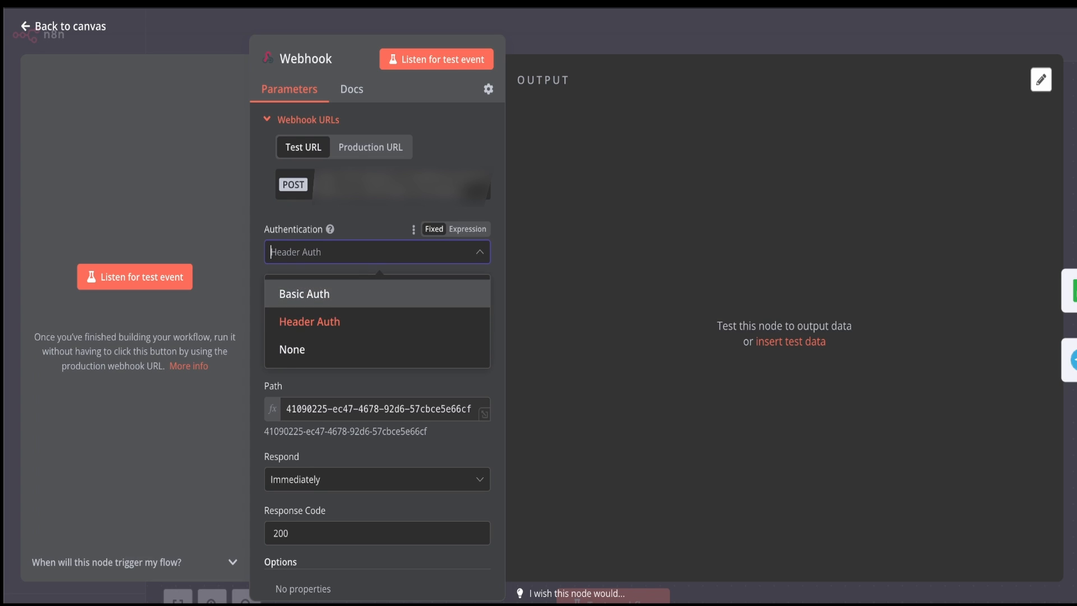
pyautogui.click(310, 321)
# Start a new Header Auth credential with the name "auth header" and a secret value, and discard it without saving.
pyautogui.click(368, 302)
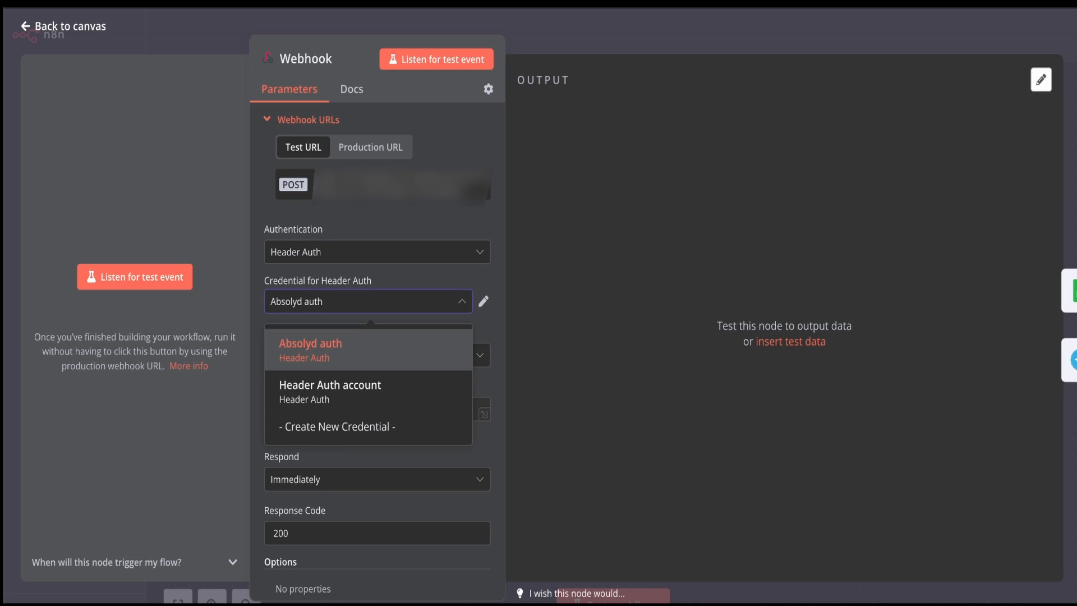
pyautogui.click(336, 426)
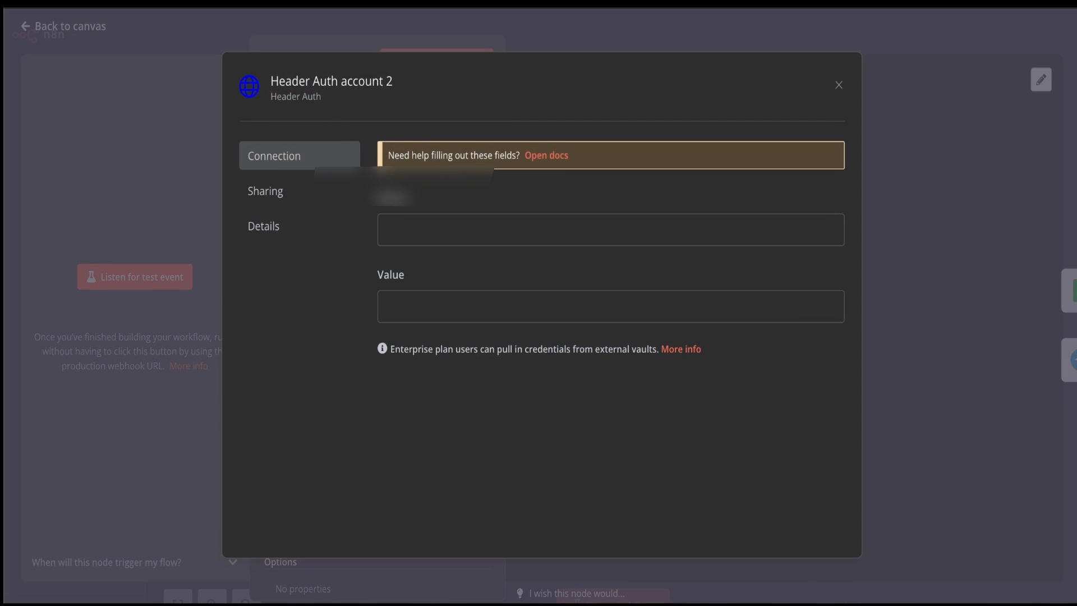
pyautogui.click(611, 230)
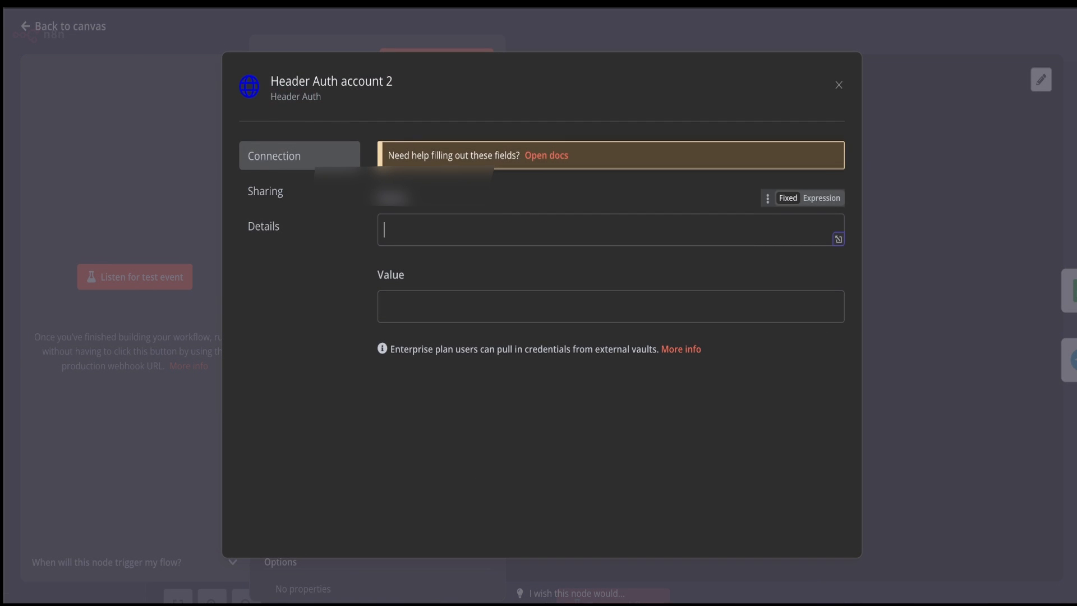
pyautogui.write('auth header')
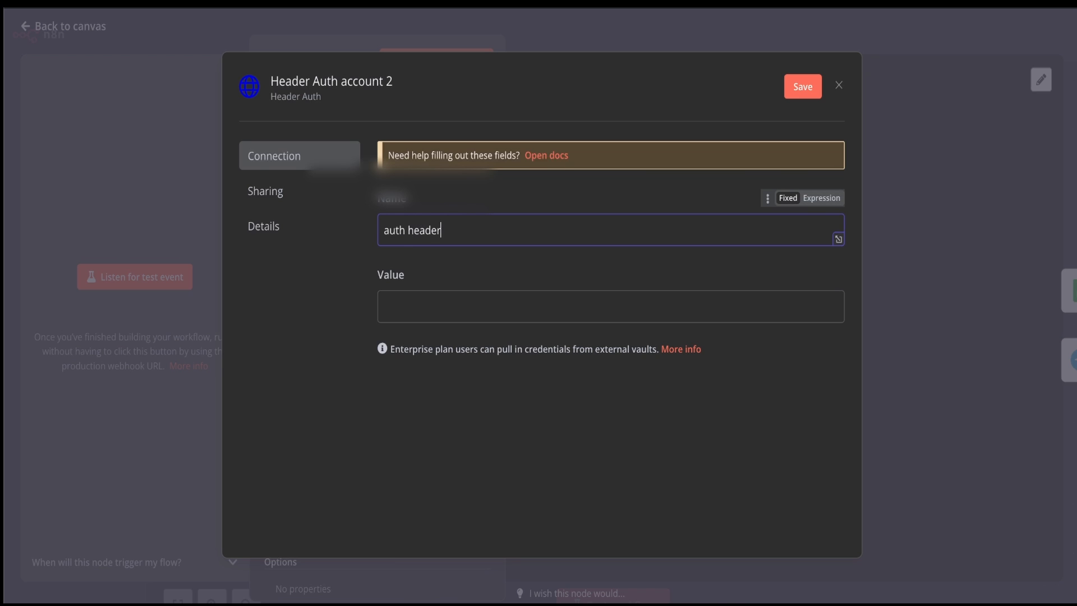
pyautogui.click(610, 306)
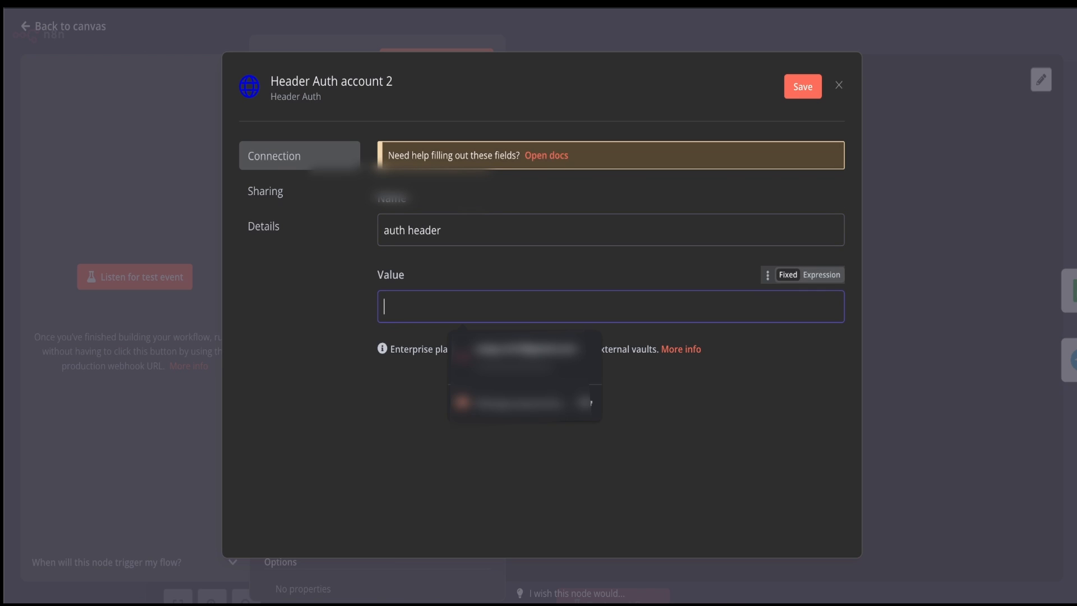
pyautogui.write('••••••')
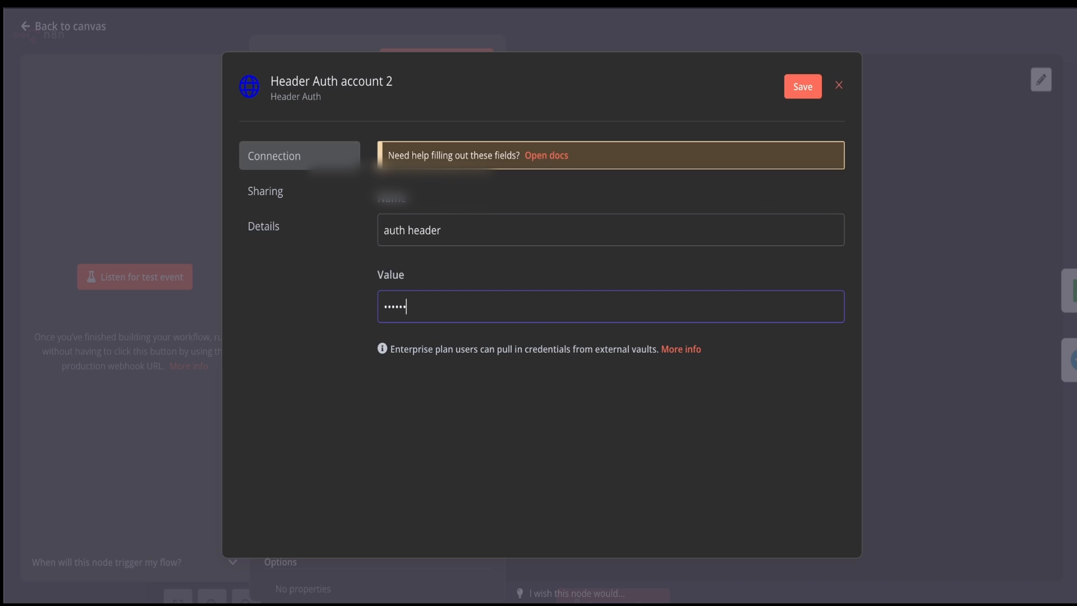
pyautogui.press('Escape')
pyautogui.press('Escape')
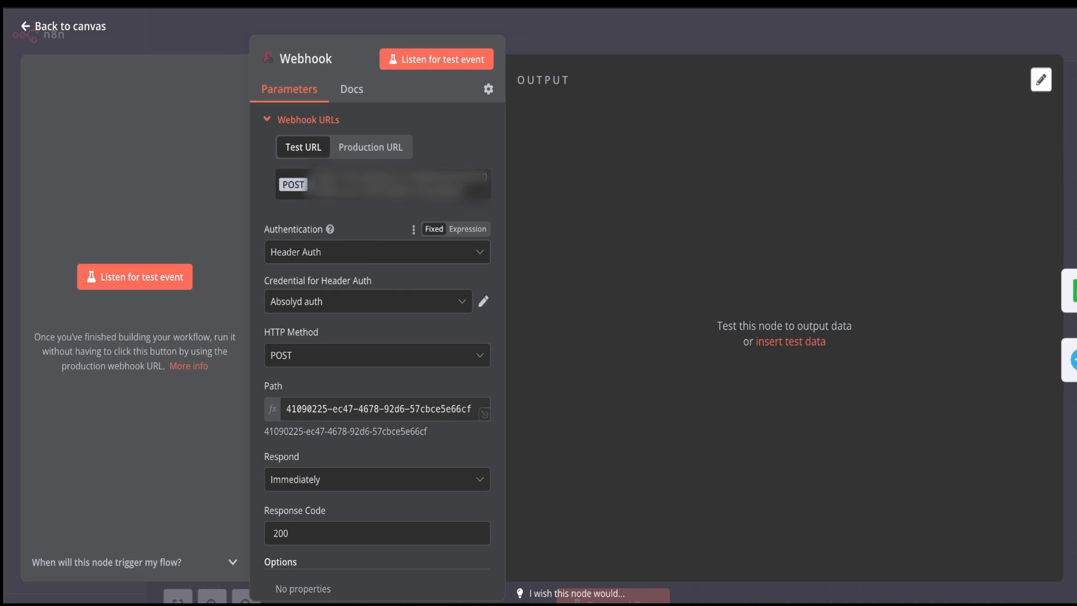
# Review the HTTP method options offered for the Webhook node.
pyautogui.scroll(-2, 325, 275)
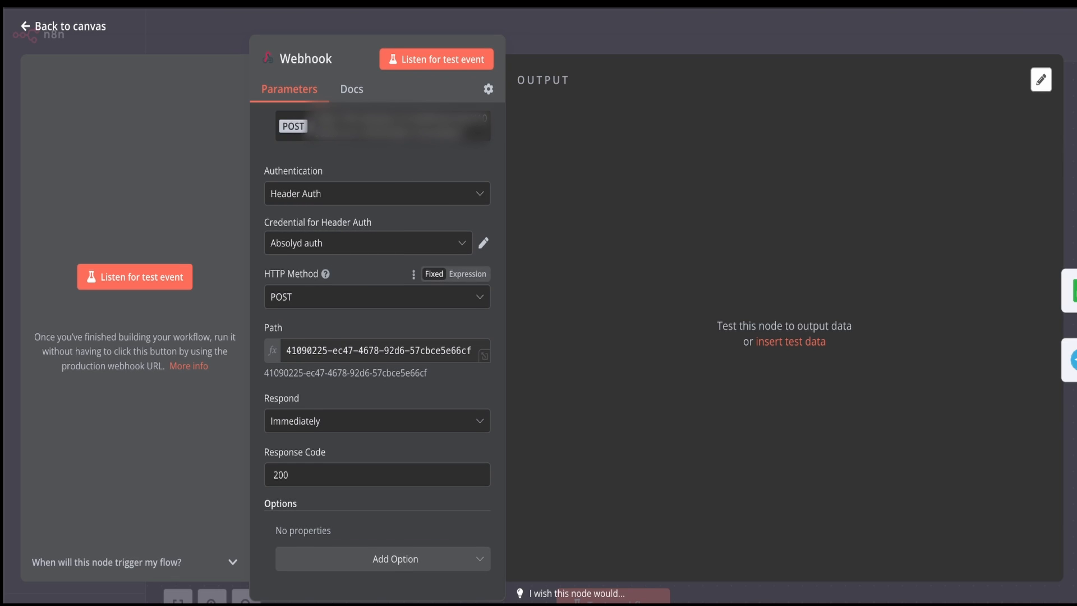
pyautogui.click(377, 297)
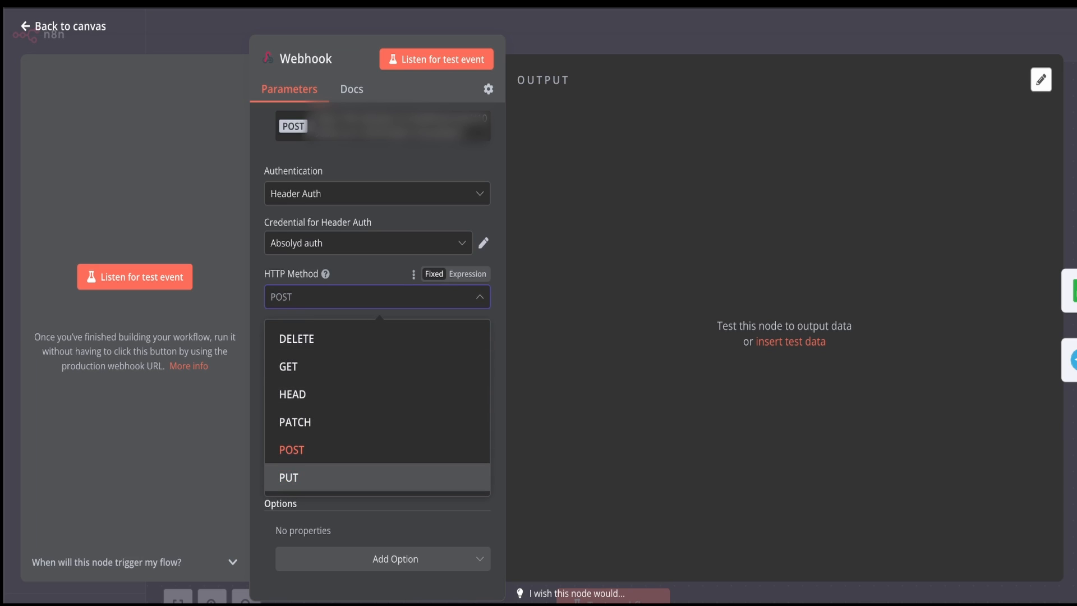
pyautogui.click(370, 171)
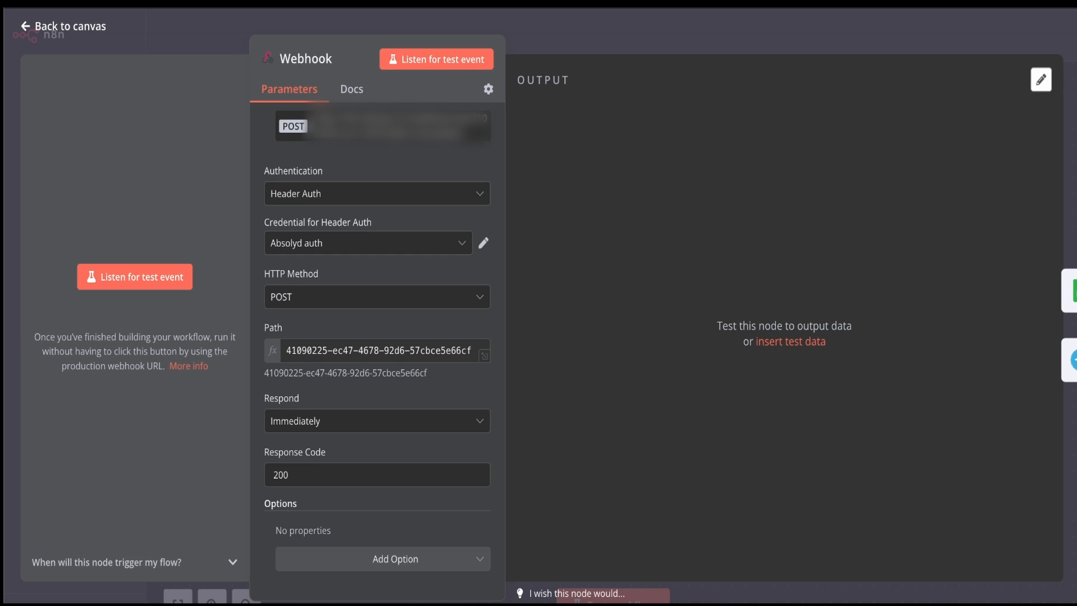
pyautogui.click(336, 297)
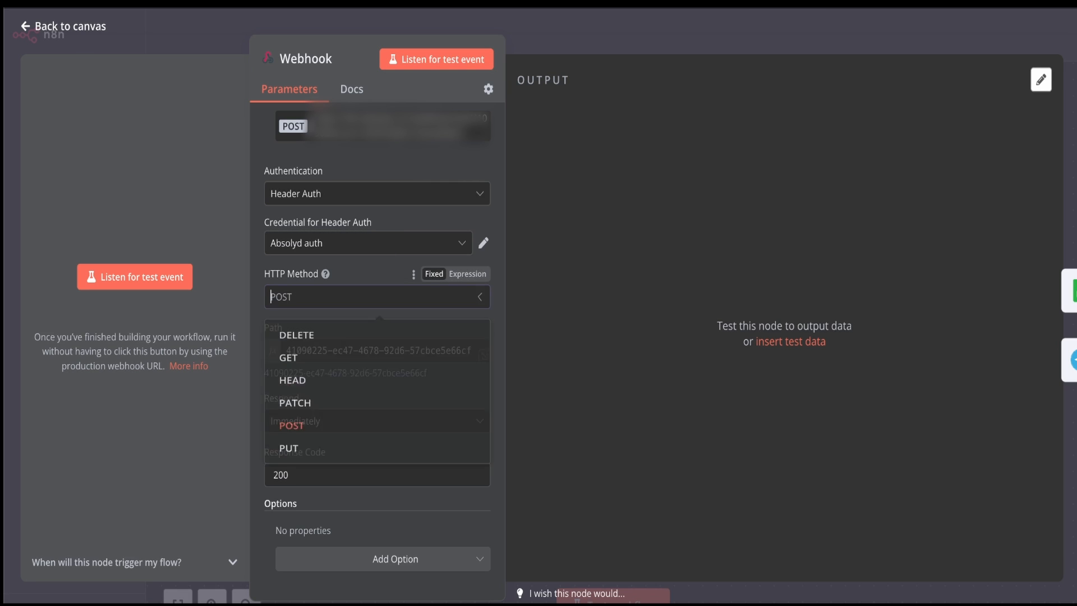
pyautogui.click(382, 170)
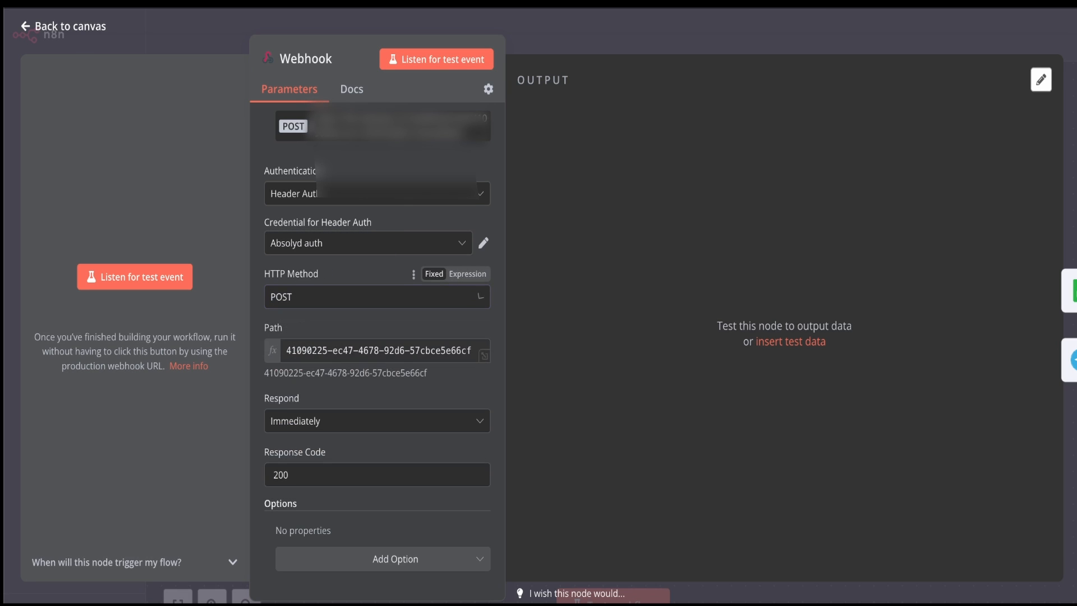
# Switch to the Absolyd website and open its Contact page to view the contact form.
pyautogui.scroll(2, 377, 314)
pyautogui.scroll(-2, 377, 348)
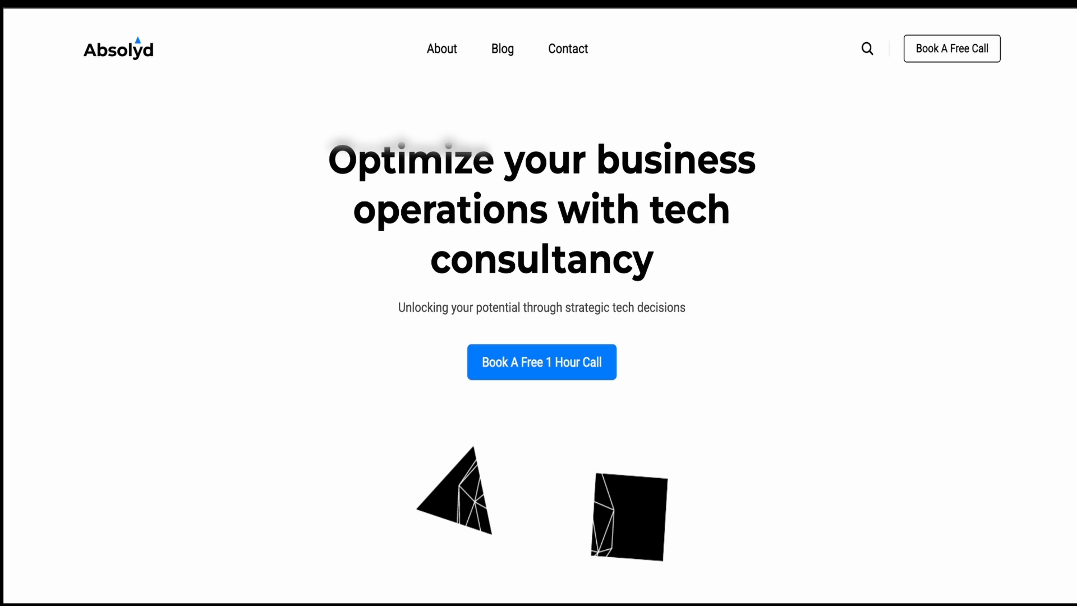
pyautogui.click(568, 49)
pyautogui.scroll(-8, 540, 336)
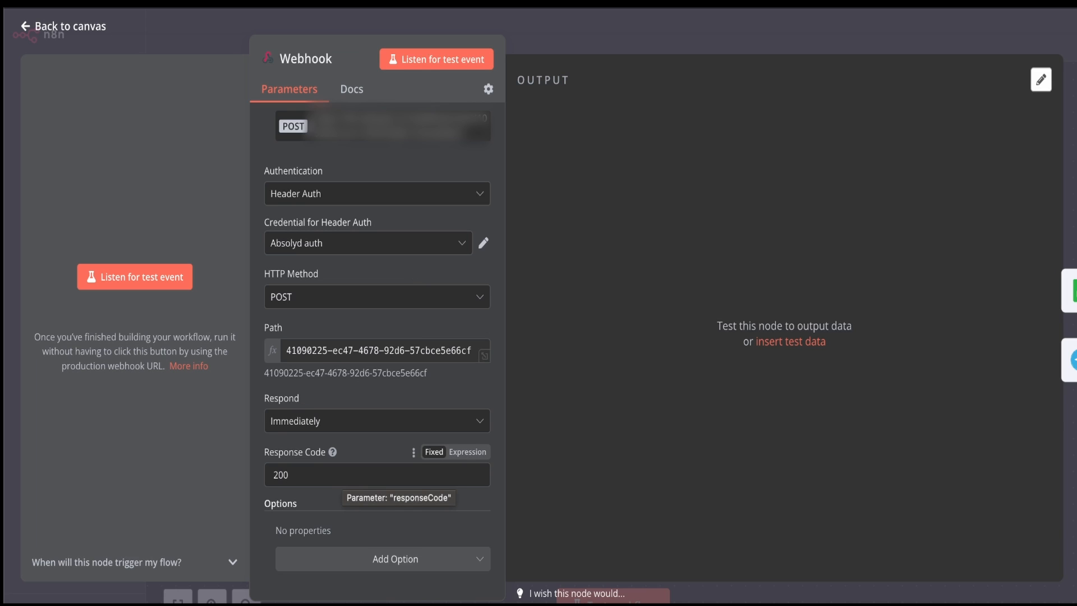
# Return to n8n, start listening for a test event on the Webhook node, and dismiss the password update prompt.
pyautogui.scroll(2, 377, 173)
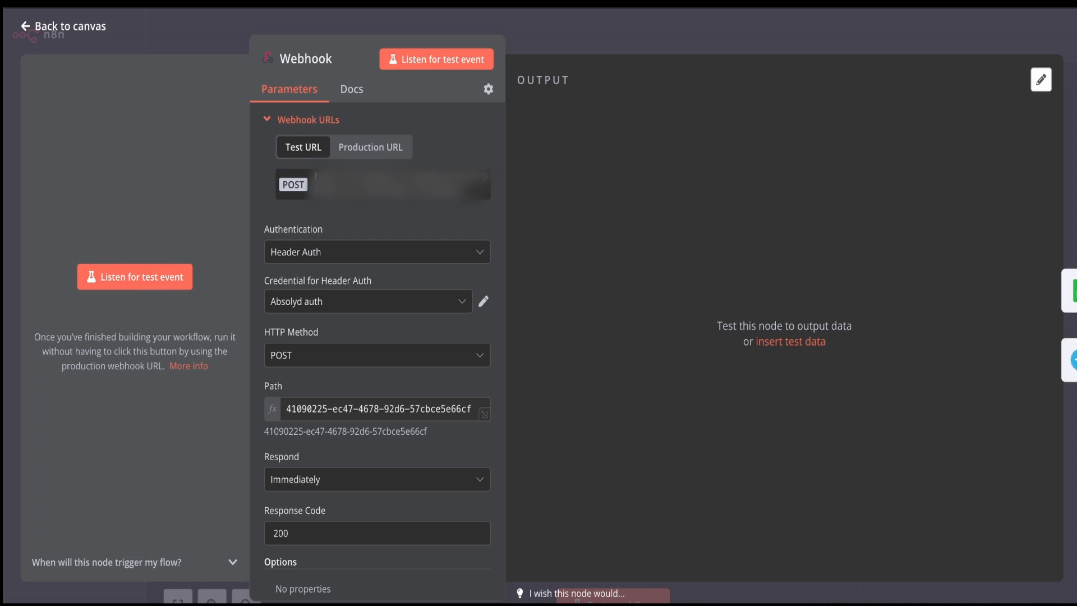
pyautogui.click(135, 276)
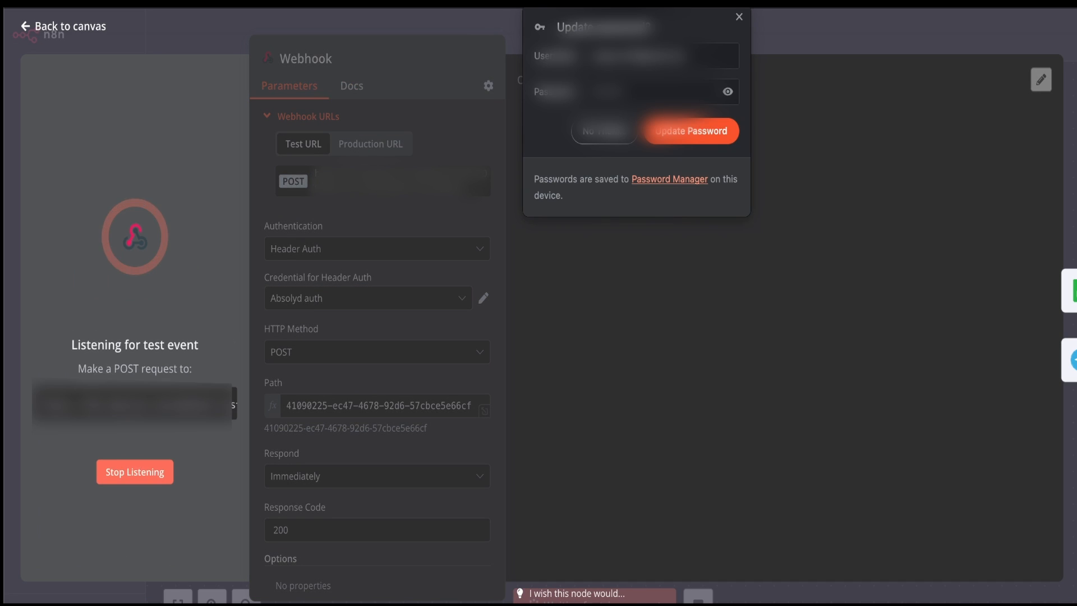
pyautogui.click(739, 17)
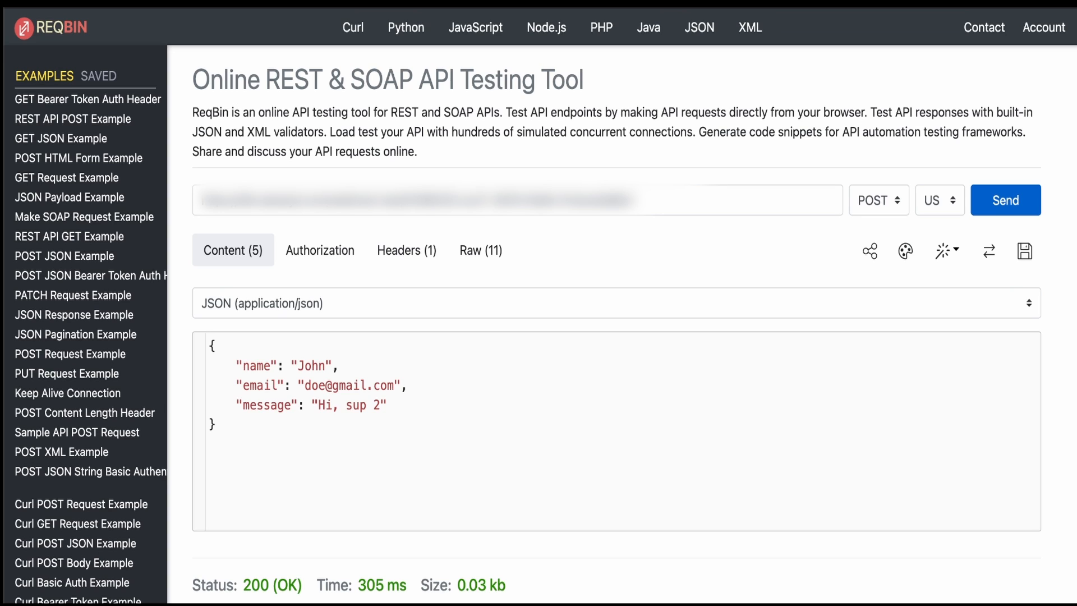
# Switch to ReqBin, check the request's authorization, headers and JSON content, and send the POST request to the webhook.
pyautogui.click(320, 250)
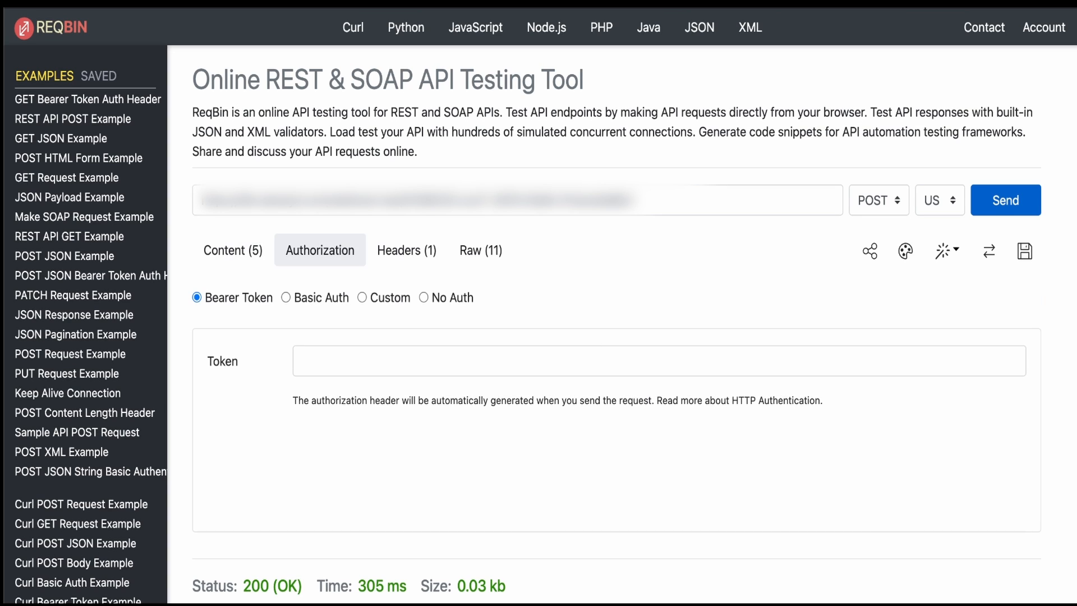
pyautogui.click(407, 251)
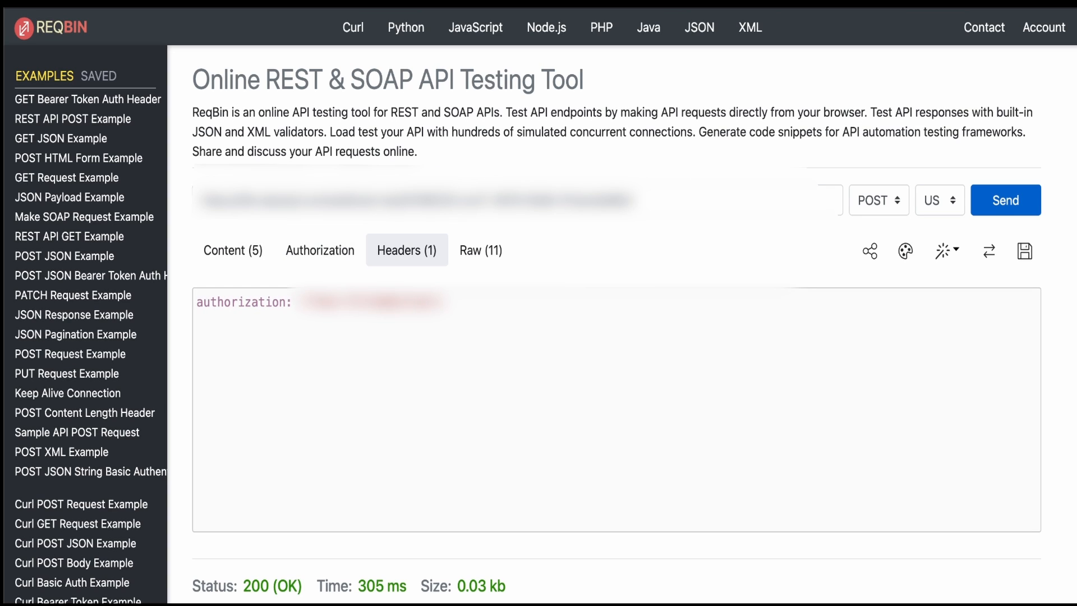
pyautogui.click(243, 253)
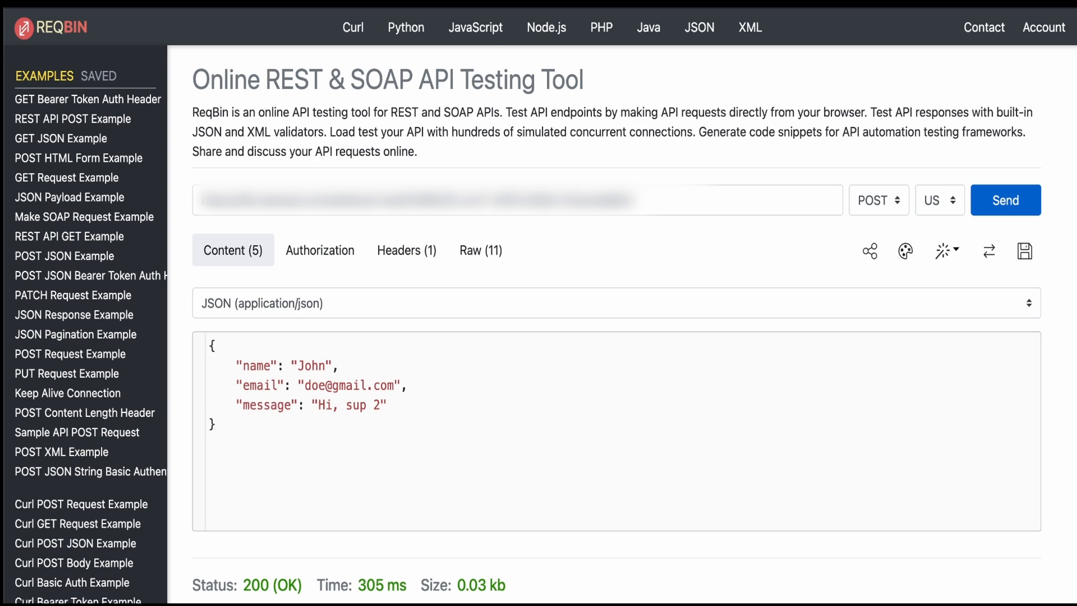
pyautogui.click(1006, 200)
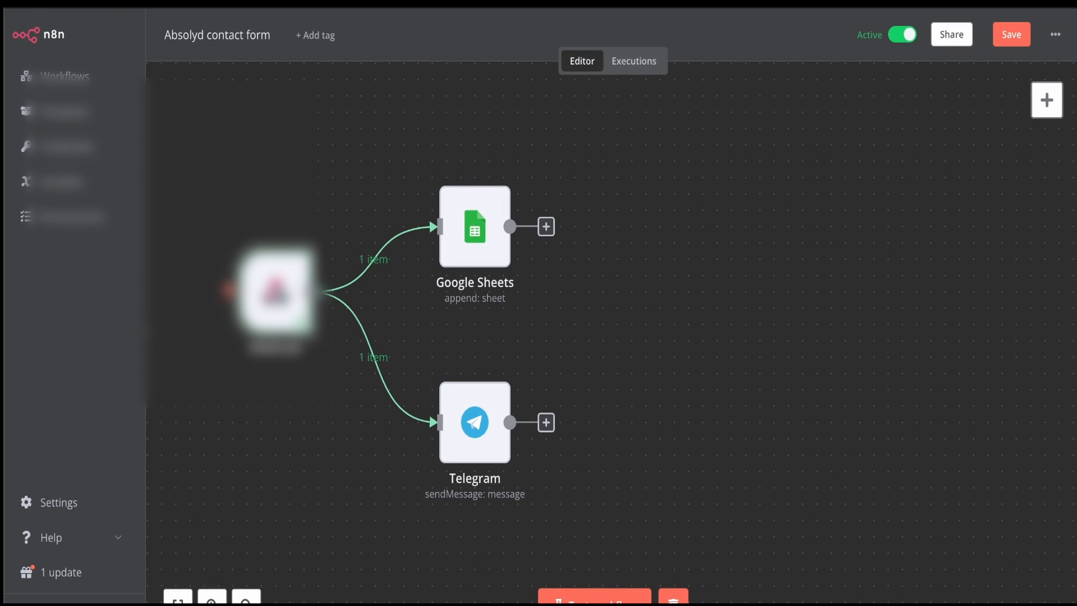
# Open the Google Sheets node, examine the form for creating a new Google Sheets credential, and close it without creating one.
pyautogui.doubleClick(475, 226)
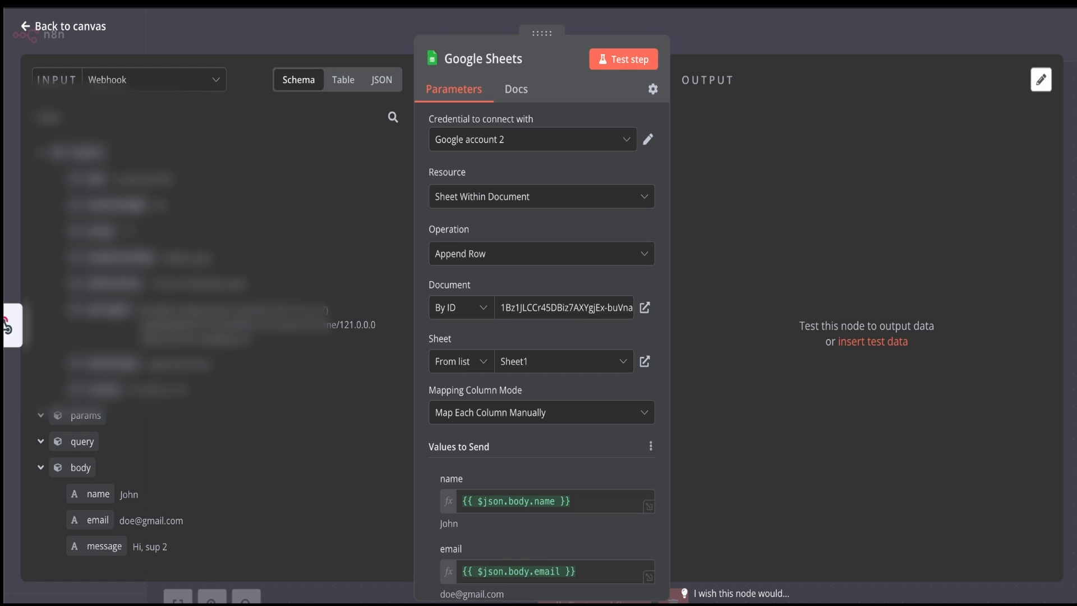
pyautogui.click(533, 139)
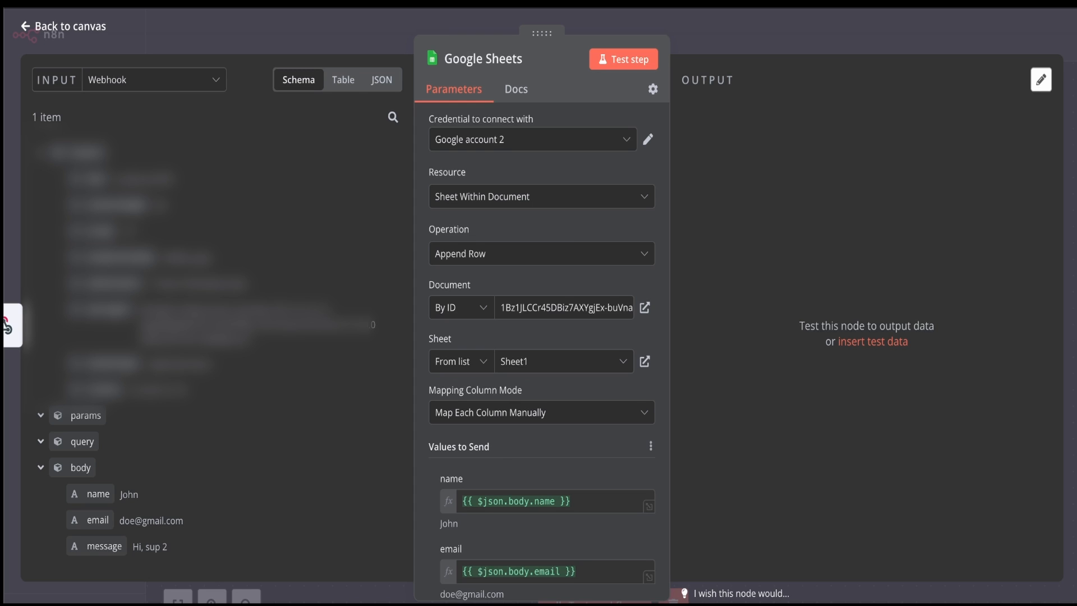
pyautogui.click(533, 139)
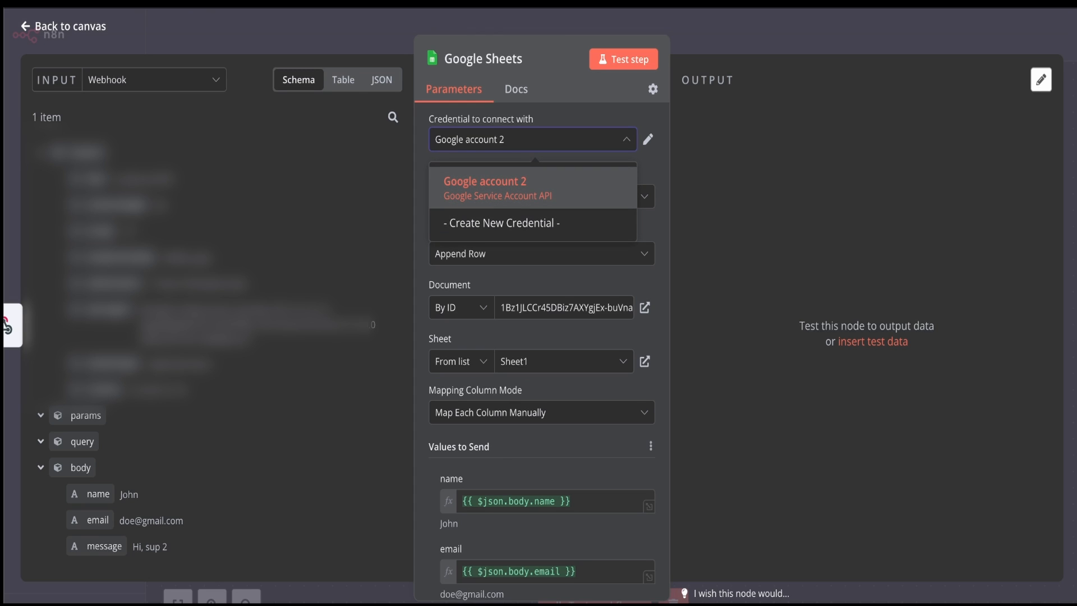
pyautogui.click(532, 223)
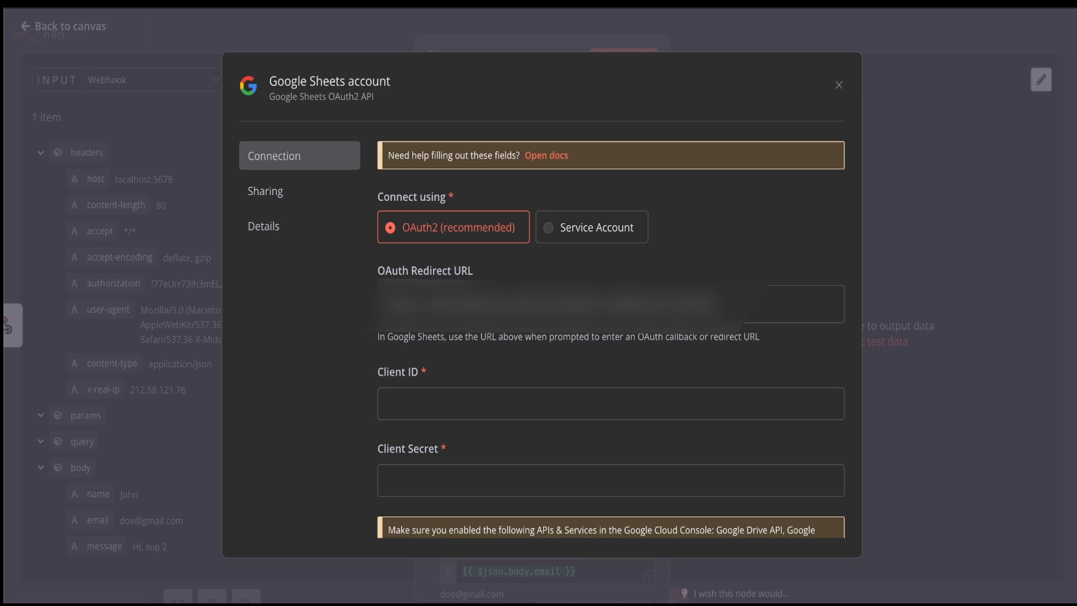
pyautogui.scroll(-4, 610, 337)
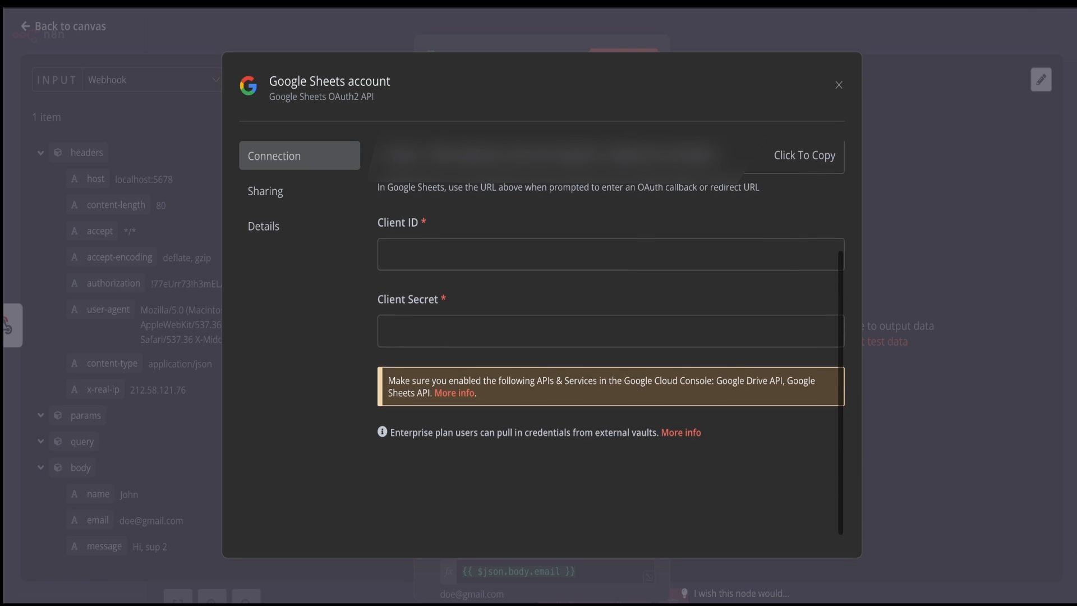
pyautogui.scroll(3, 611, 337)
pyautogui.scroll(-3, 611, 337)
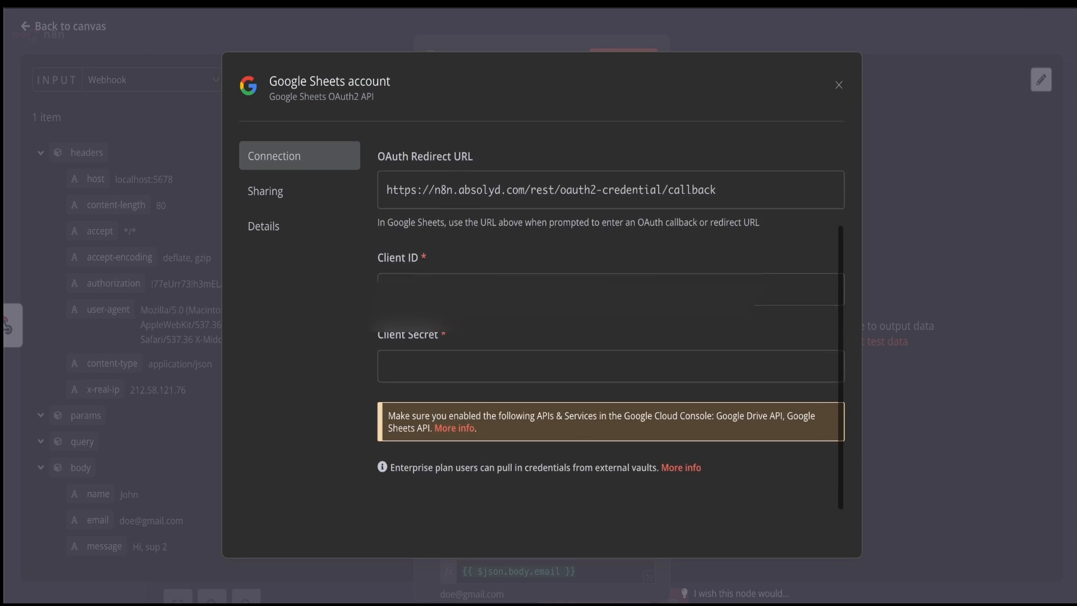
pyautogui.scroll(4, 611, 337)
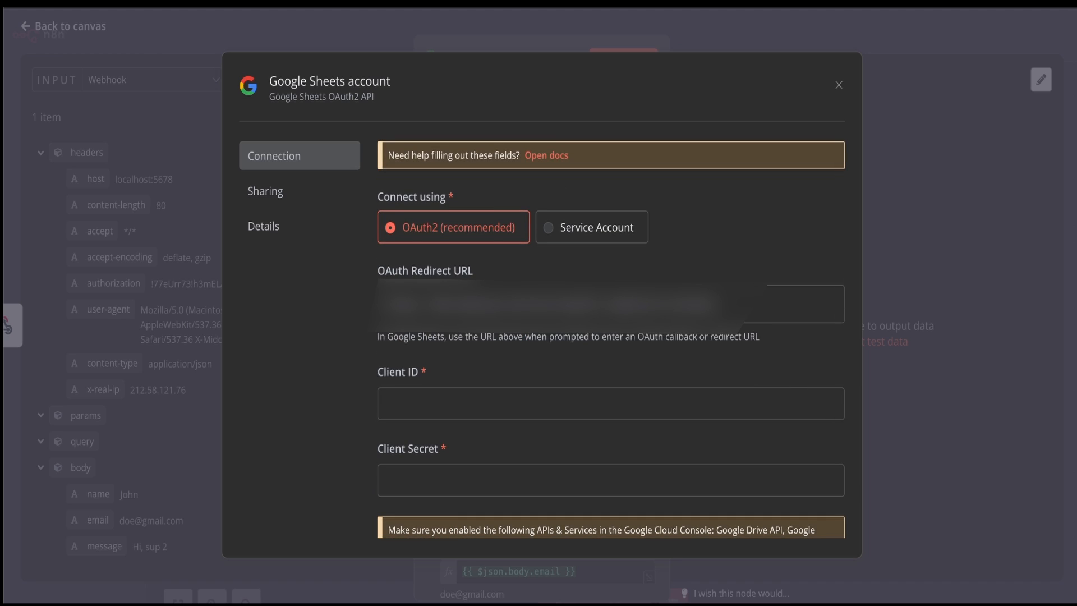
pyautogui.press('Escape')
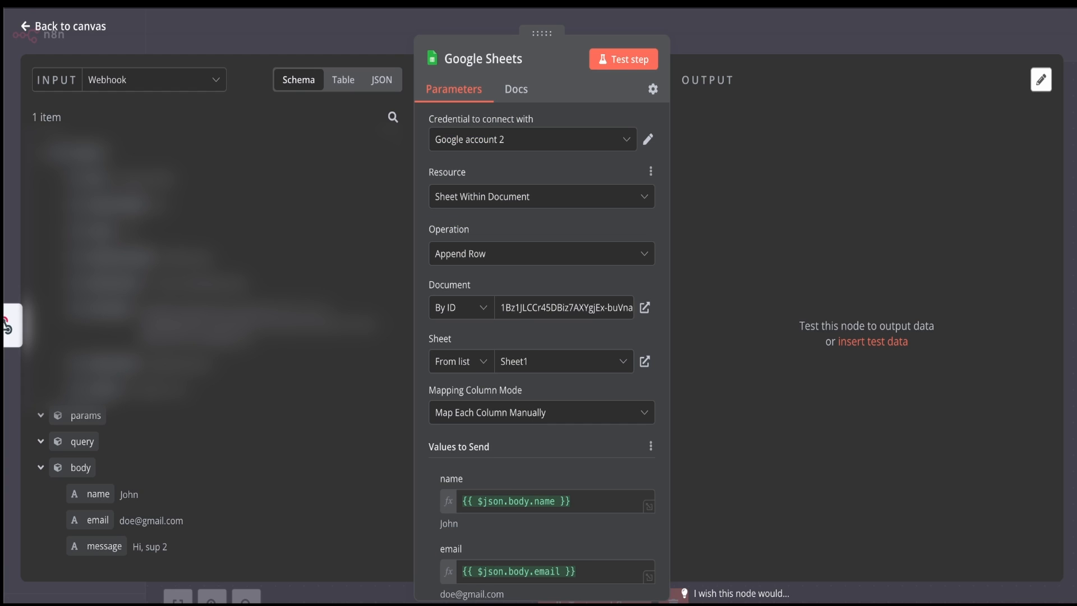
# Set the Google Sheets node's resource to Sheet Within Document and its operation to Append Row.
pyautogui.click(542, 196)
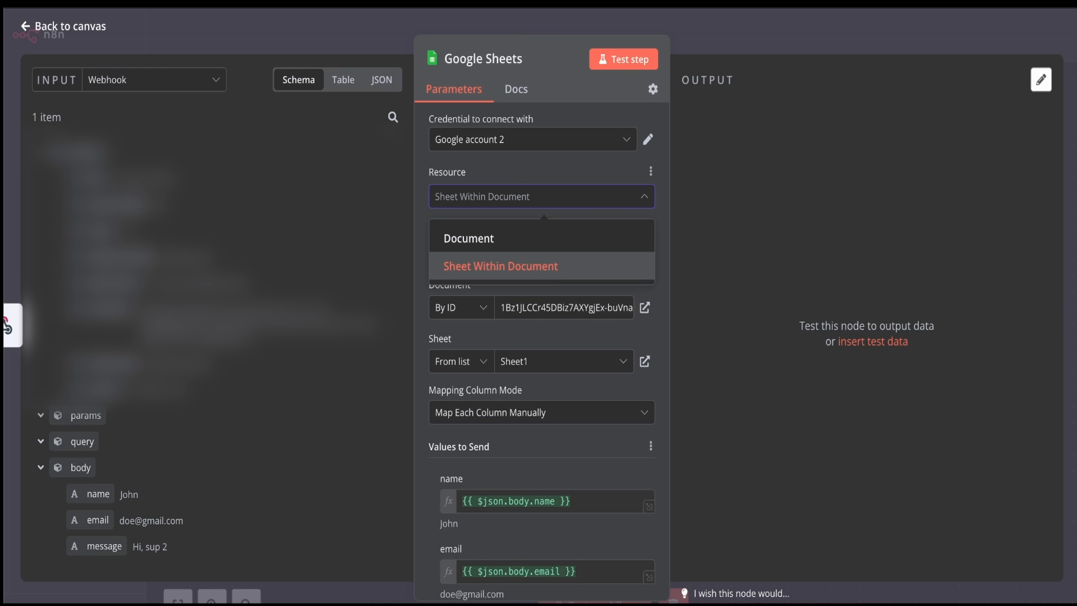
pyautogui.click(501, 266)
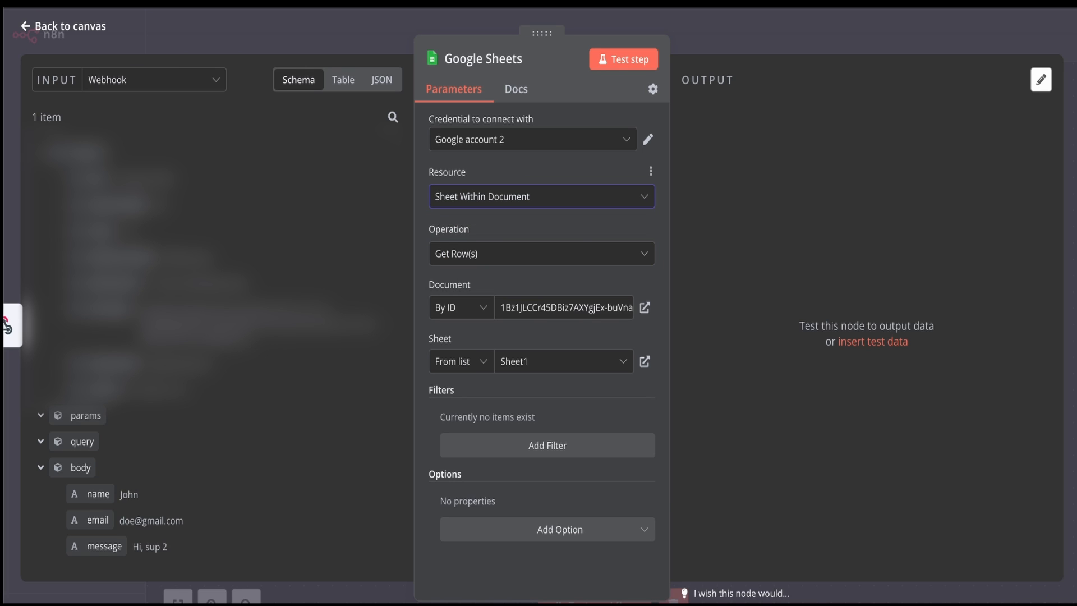
pyautogui.click(541, 254)
pyautogui.scroll(2, 541, 319)
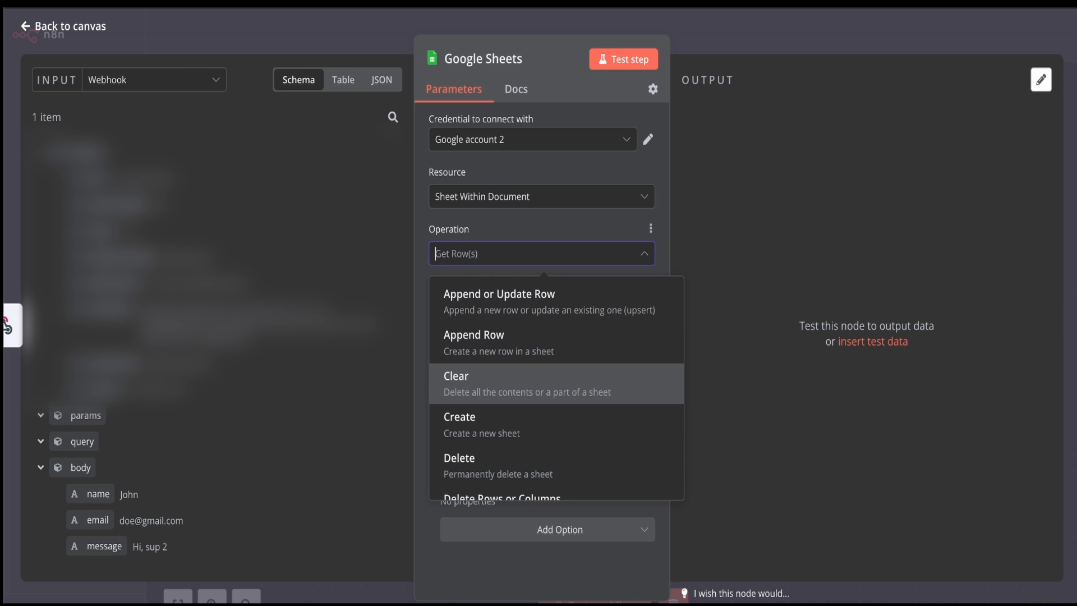
pyautogui.click(474, 340)
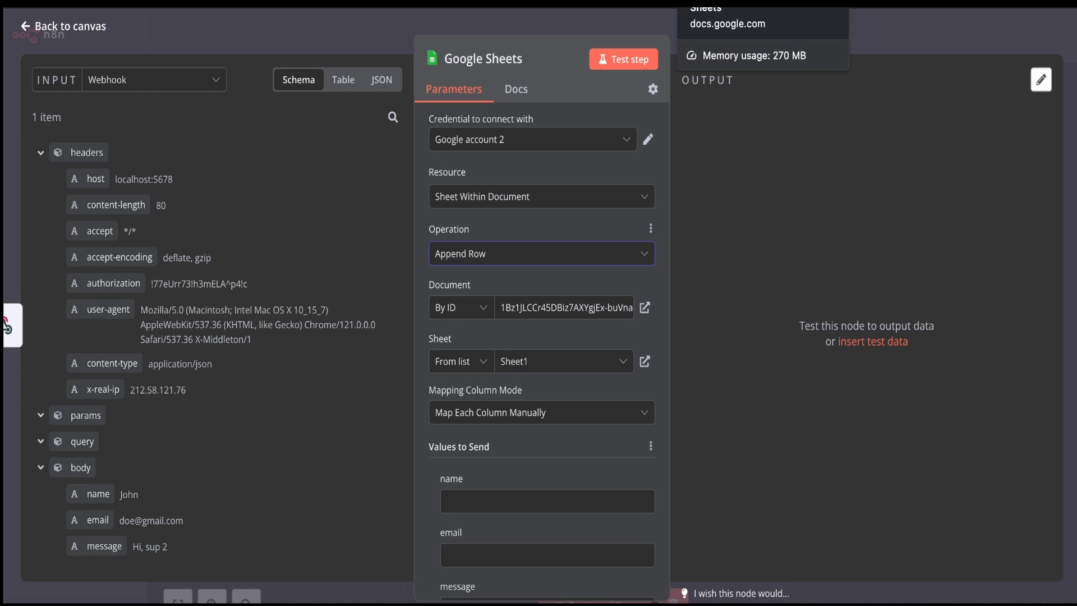
# Switch to Google Sheets to review the title and columns of the Contact requests spreadsheet, and return to the node in n8n.
pyautogui.click(729, 2)
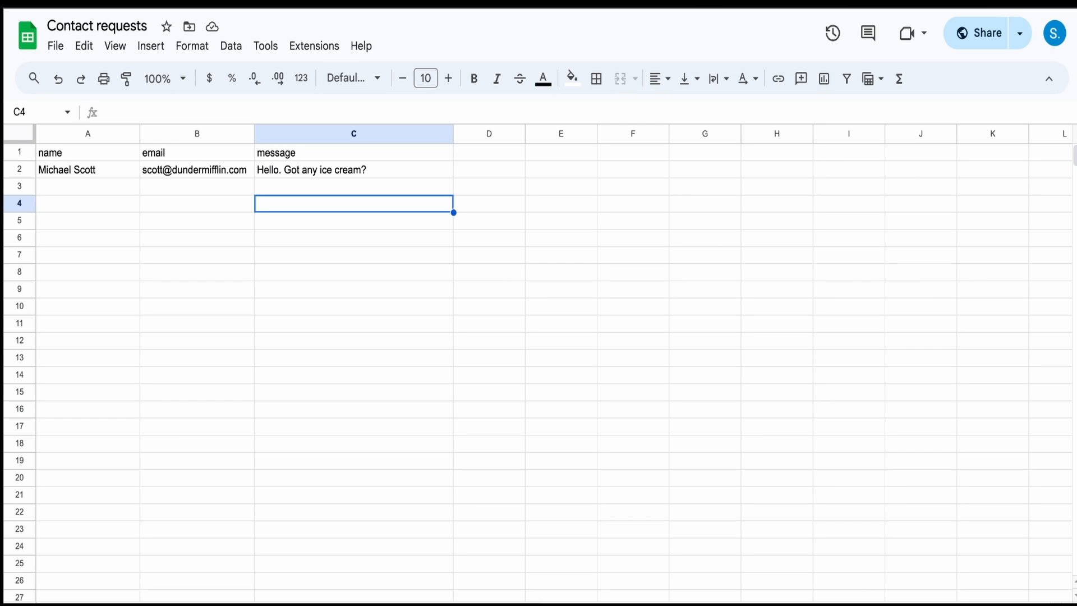
pyautogui.click(125, 27)
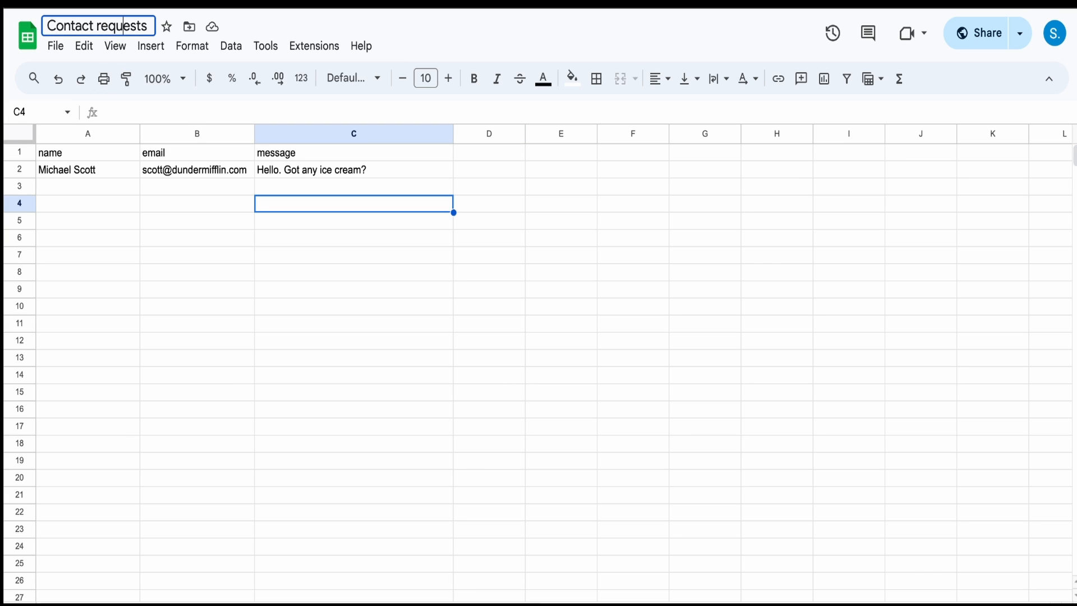
pyautogui.click(197, 221)
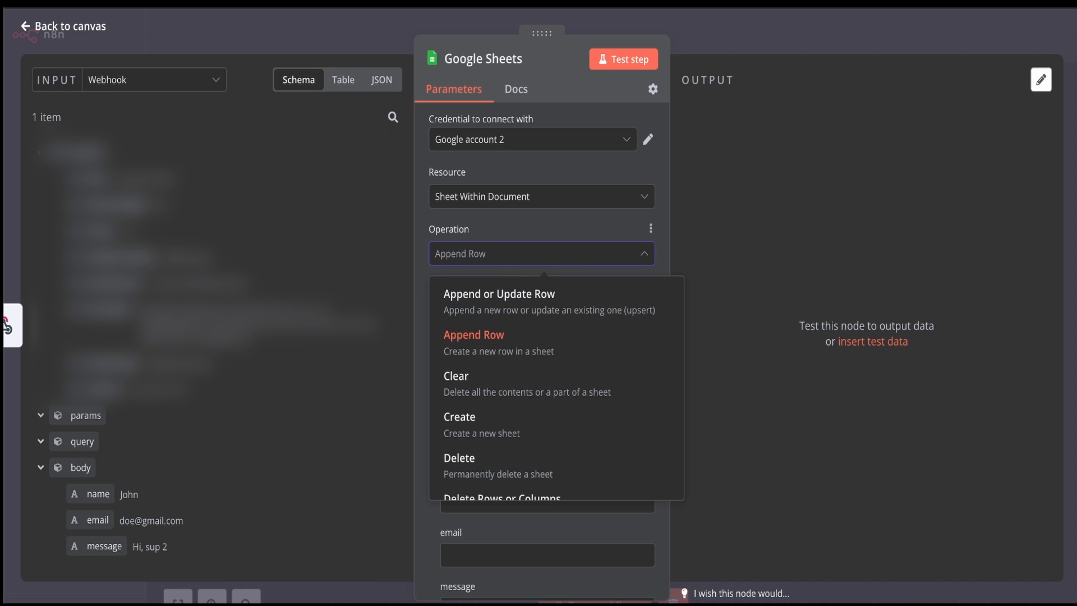
pyautogui.press('Escape')
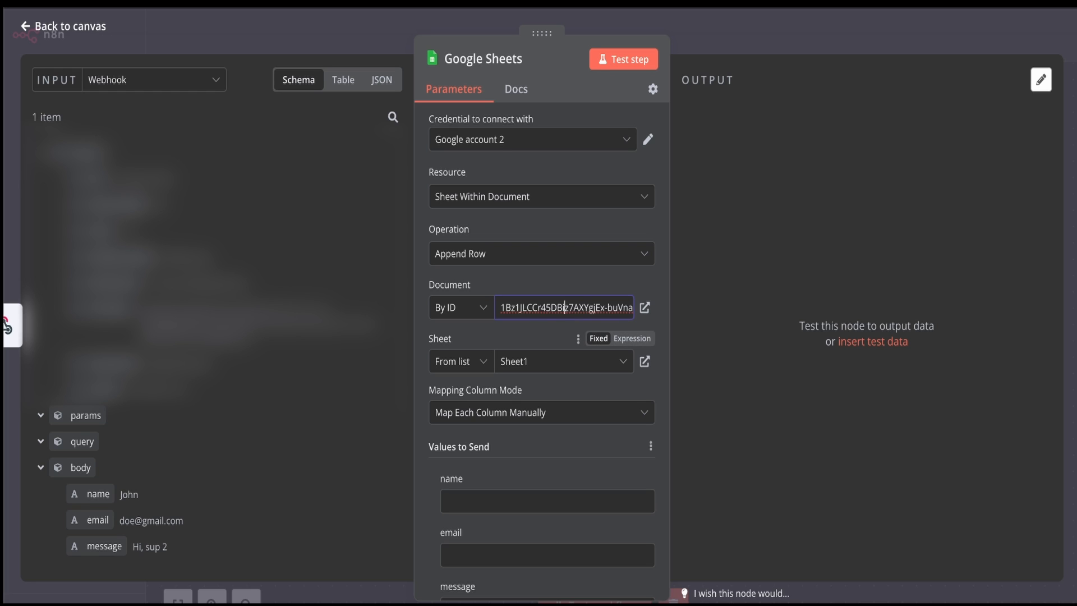
# Select Sheet1 from the list as the target sheet and set the mapping column mode to Map Each Column Manually.
pyautogui.click(454, 361)
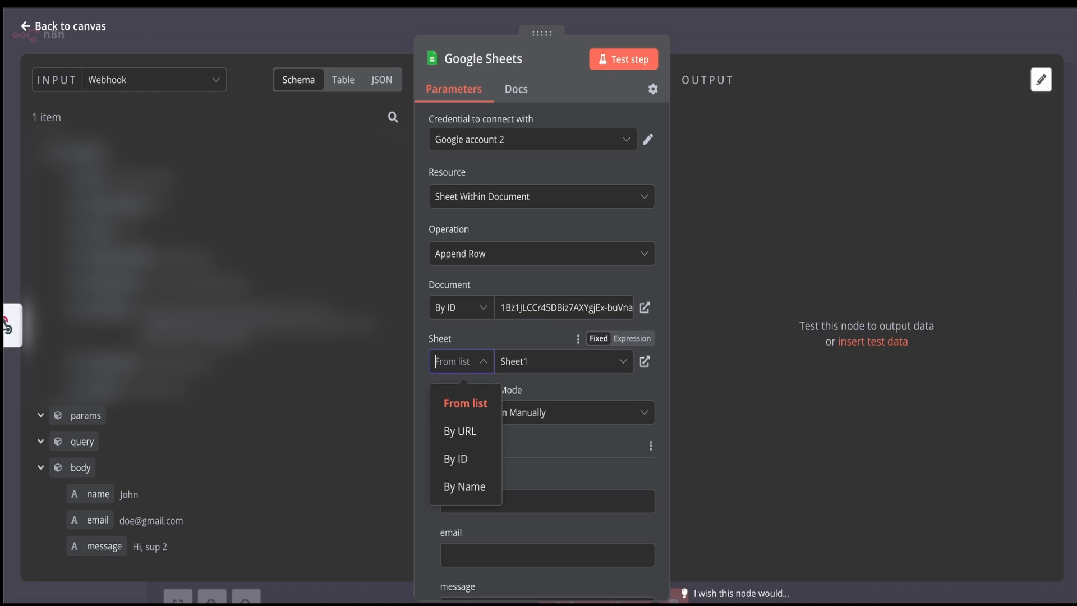
pyautogui.click(466, 404)
pyautogui.click(563, 361)
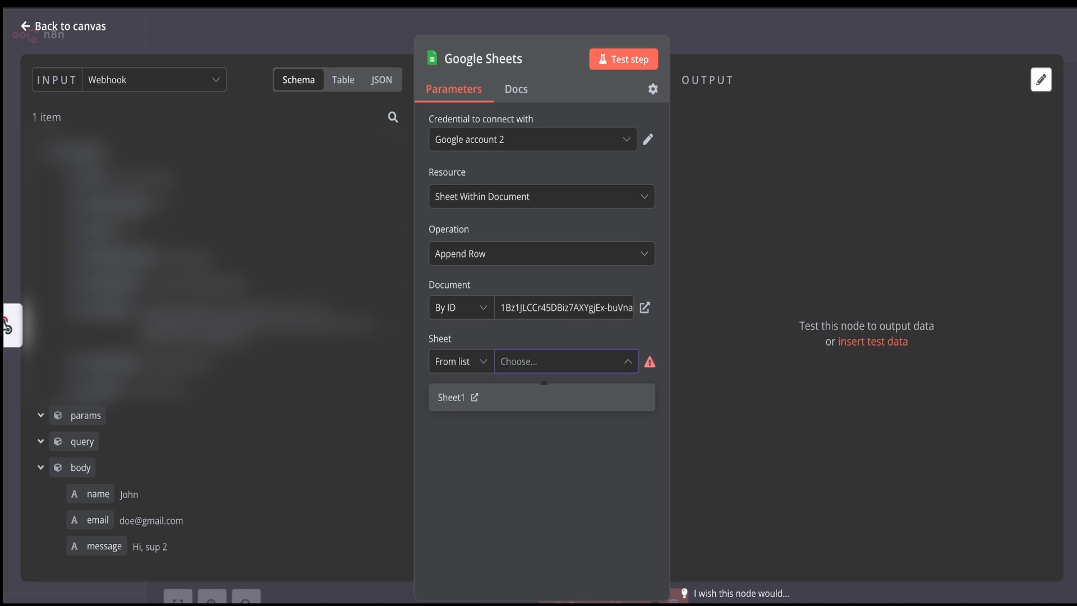
pyautogui.click(505, 397)
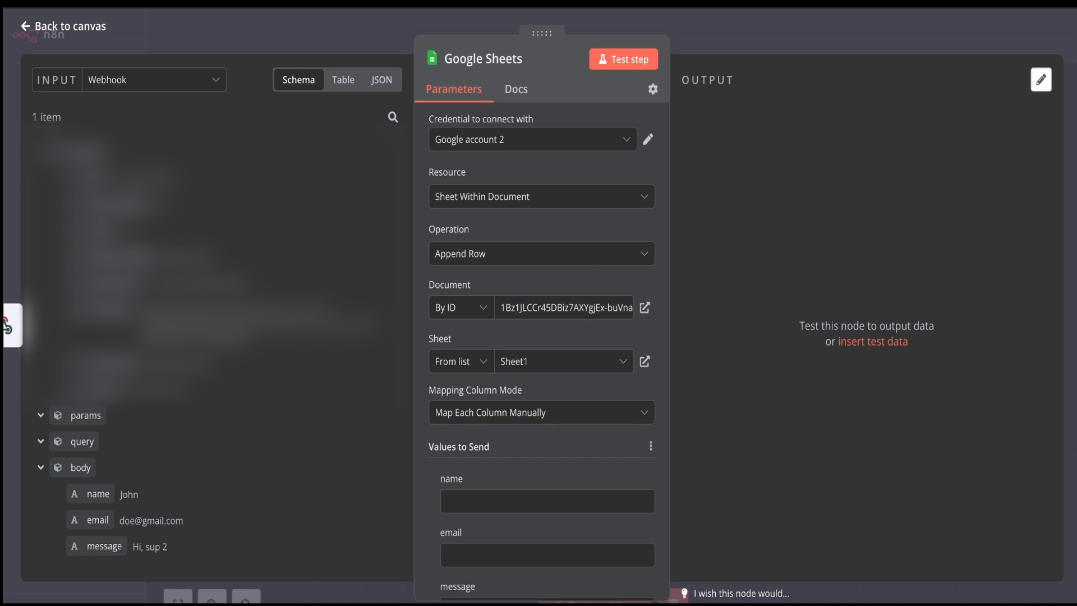
pyautogui.scroll(-3, 547, 337)
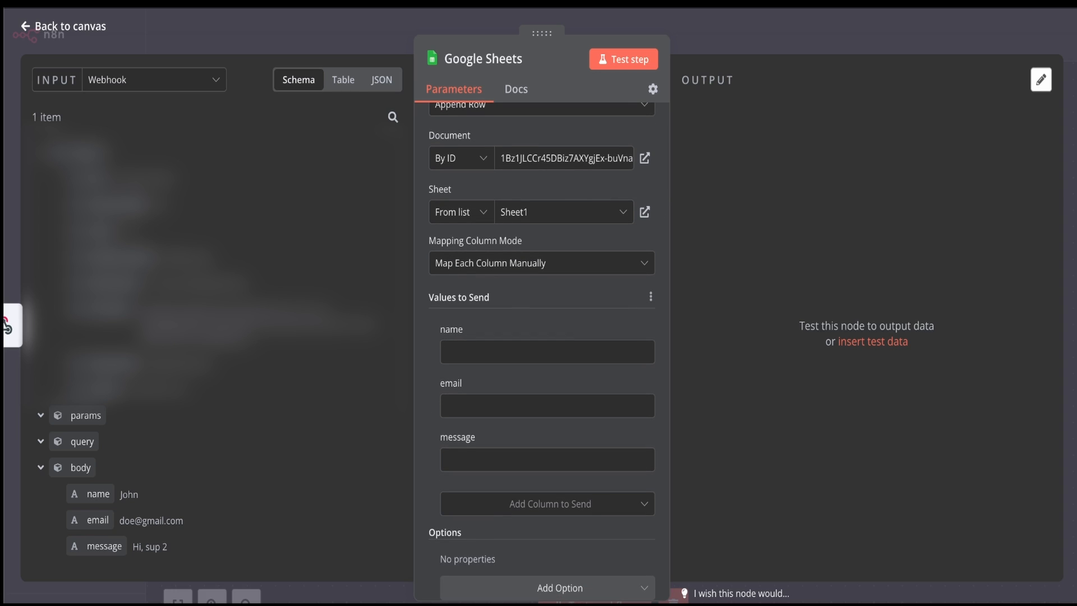
pyautogui.click(542, 263)
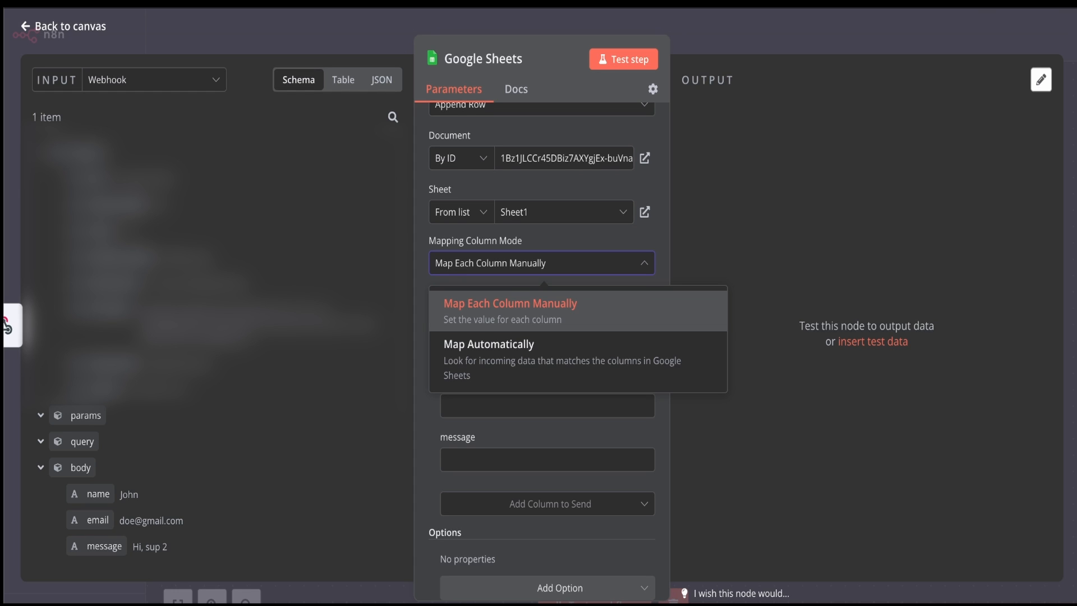
pyautogui.click(510, 309)
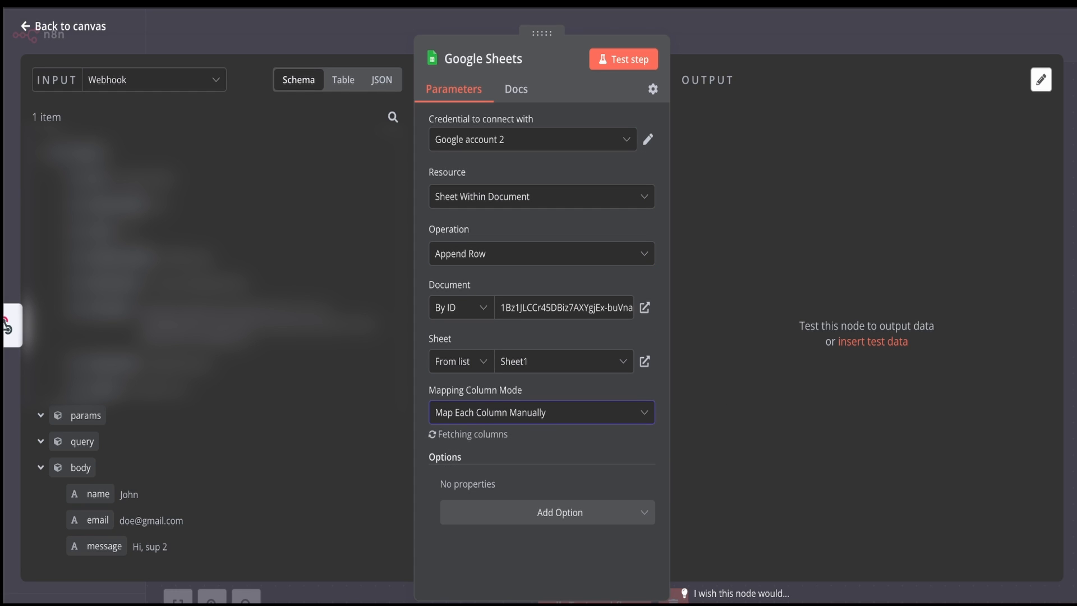
# Map the webhook body's name, email and message fields to the matching columns in the Google Sheets node's values to send.
pyautogui.scroll(-3, 542, 451)
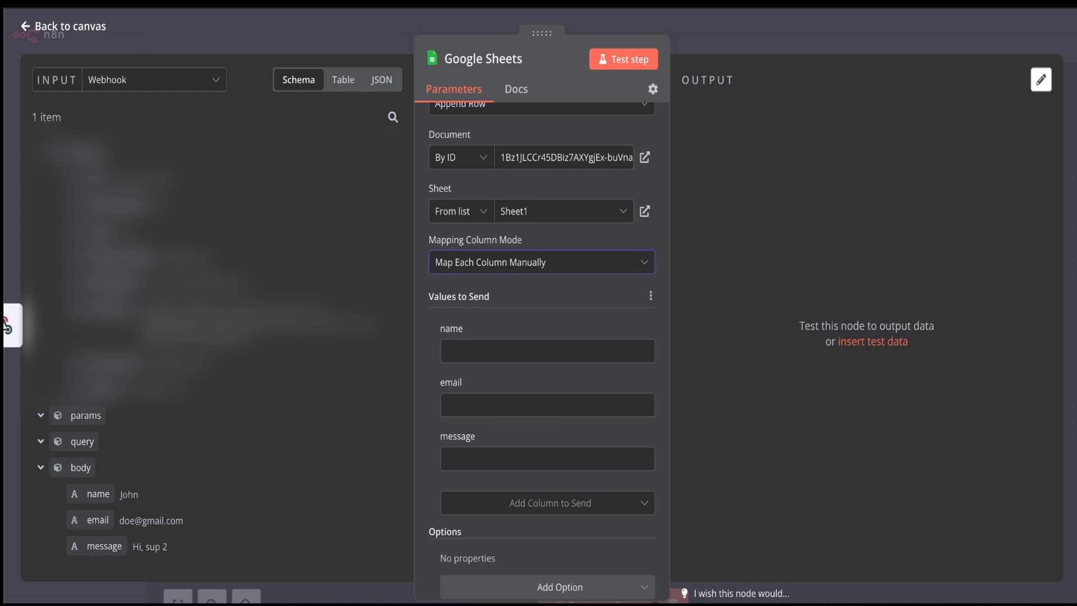
pyautogui.scroll(-1, 542, 347)
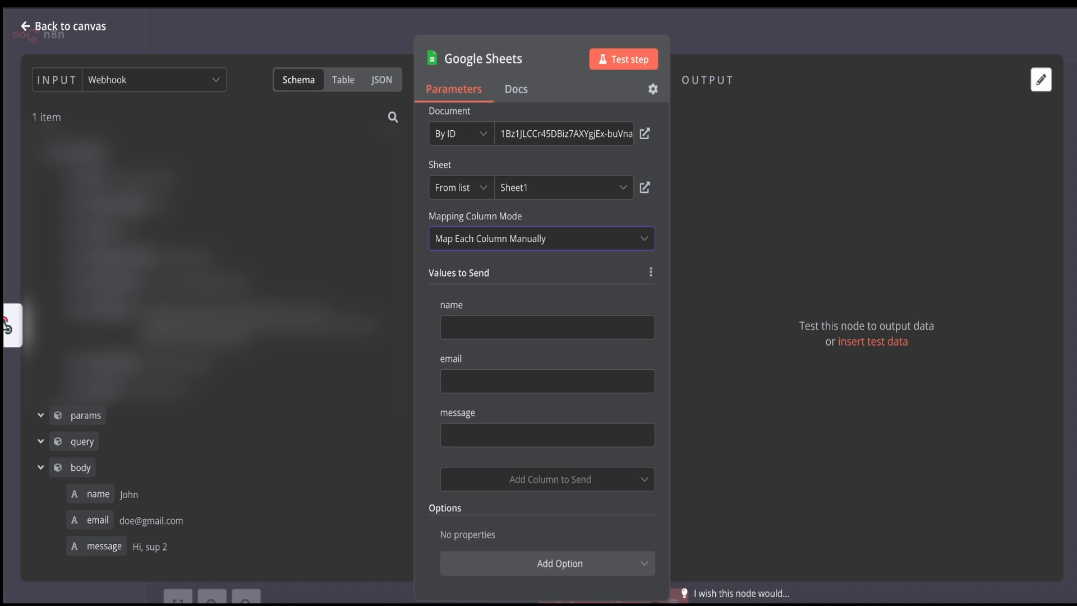
pyautogui.click(505, 328)
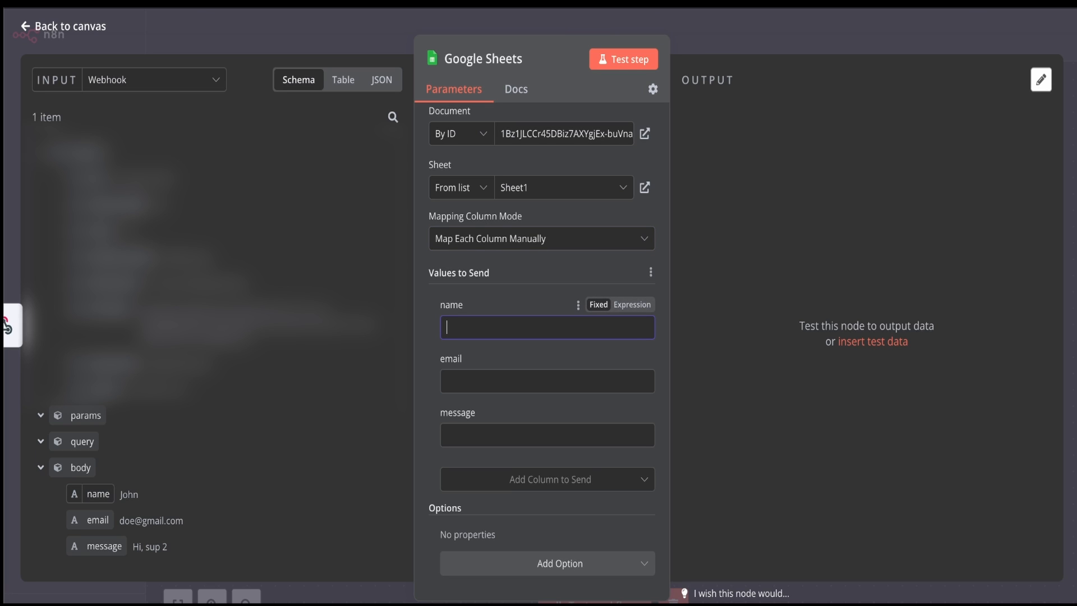
pyautogui.moveTo(96, 494); pyautogui.dragTo(465, 327)
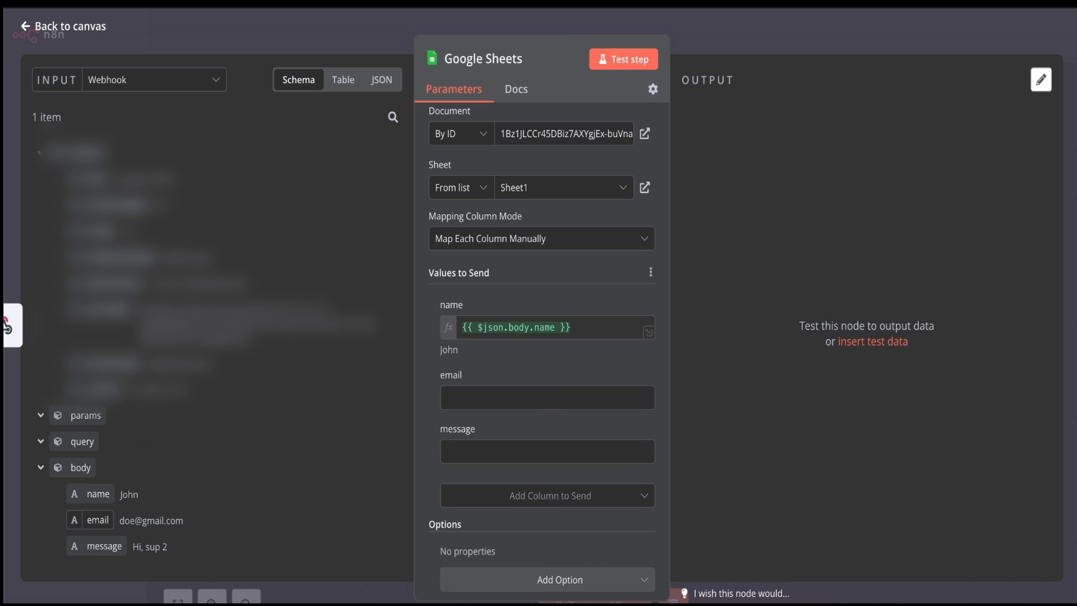
pyautogui.moveTo(95, 520); pyautogui.dragTo(493, 398)
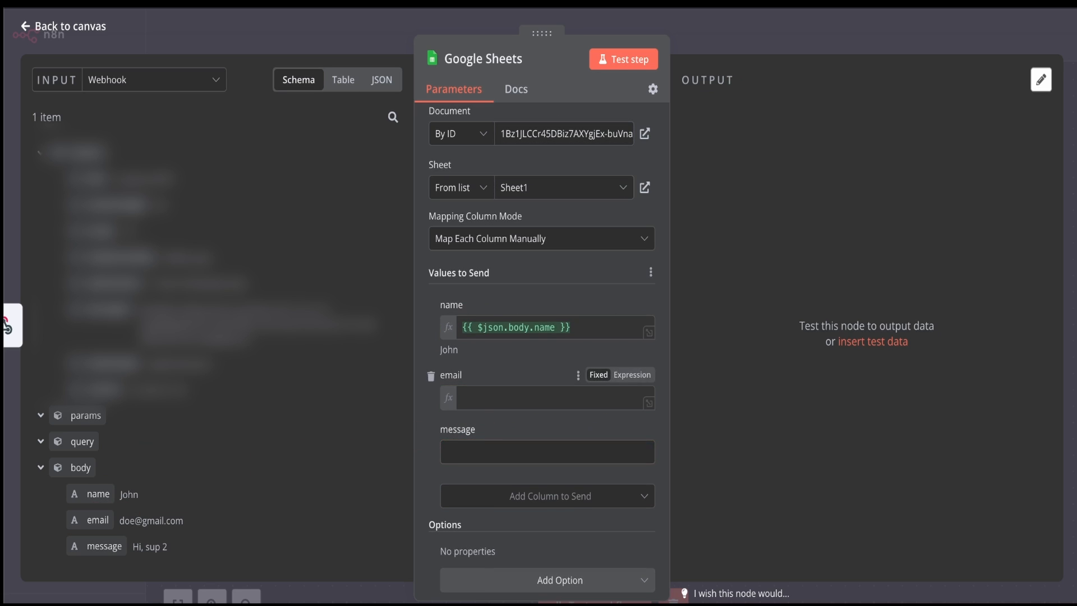
pyautogui.moveTo(96, 546); pyautogui.dragTo(471, 468)
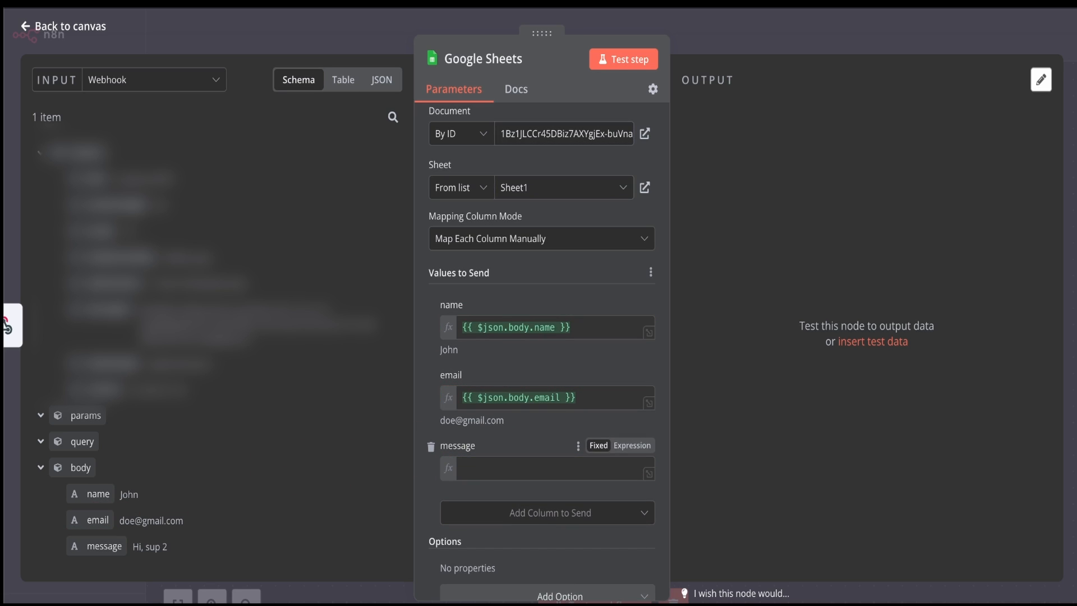
# Test the Google Sheets node and switch to the Contact requests spreadsheet to check for the appended row.
pyautogui.click(623, 59)
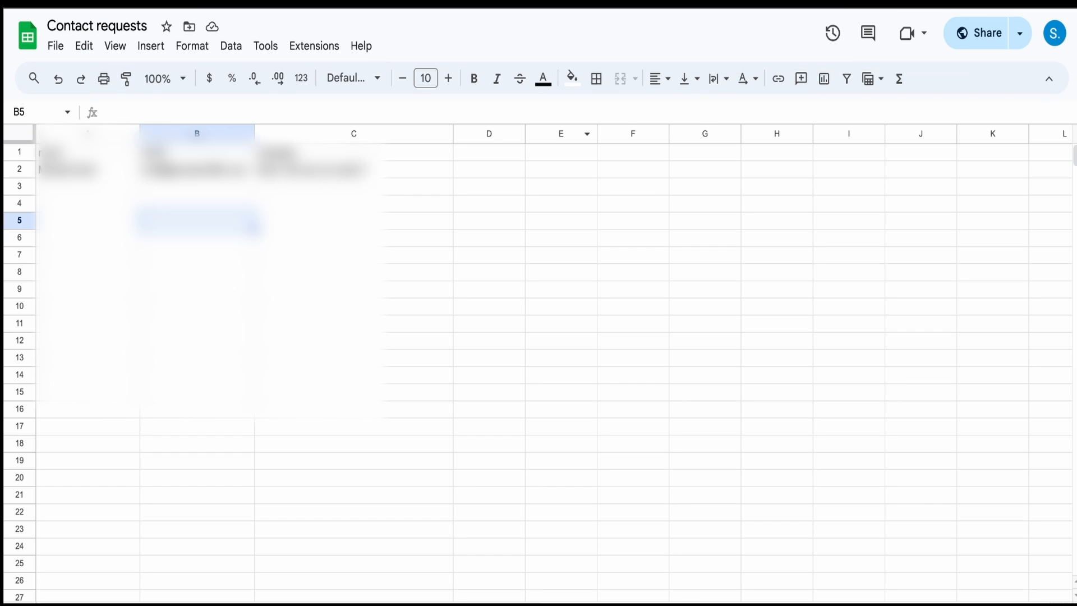
pyautogui.click(561, 187)
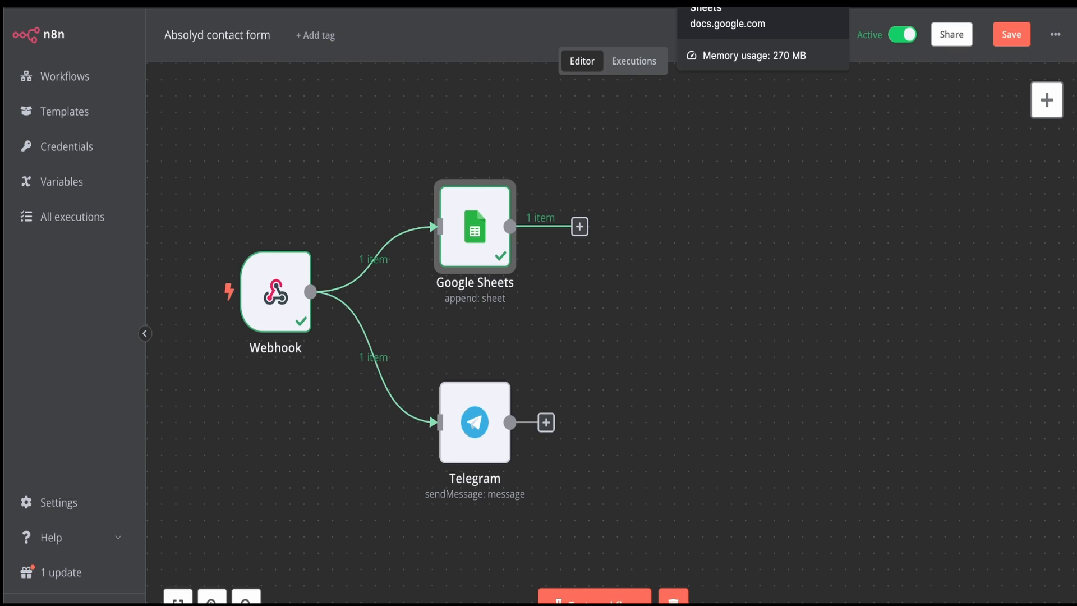
pyautogui.click(729, 3)
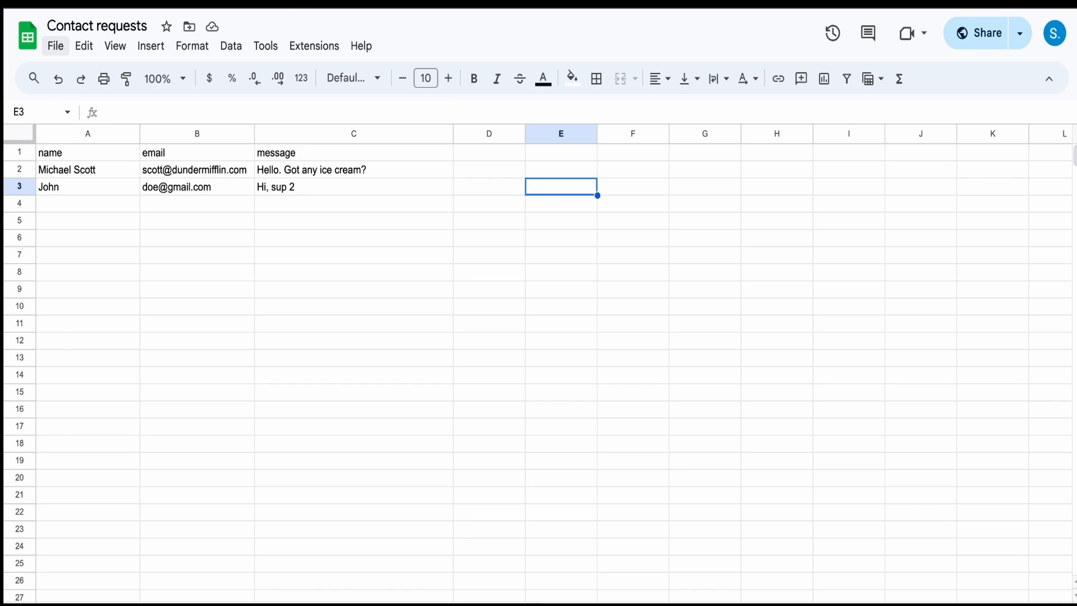
# Set the Contact requests spreadsheet's sharing role to Editor for anyone with the link and finish sharing.
pyautogui.click(55, 45)
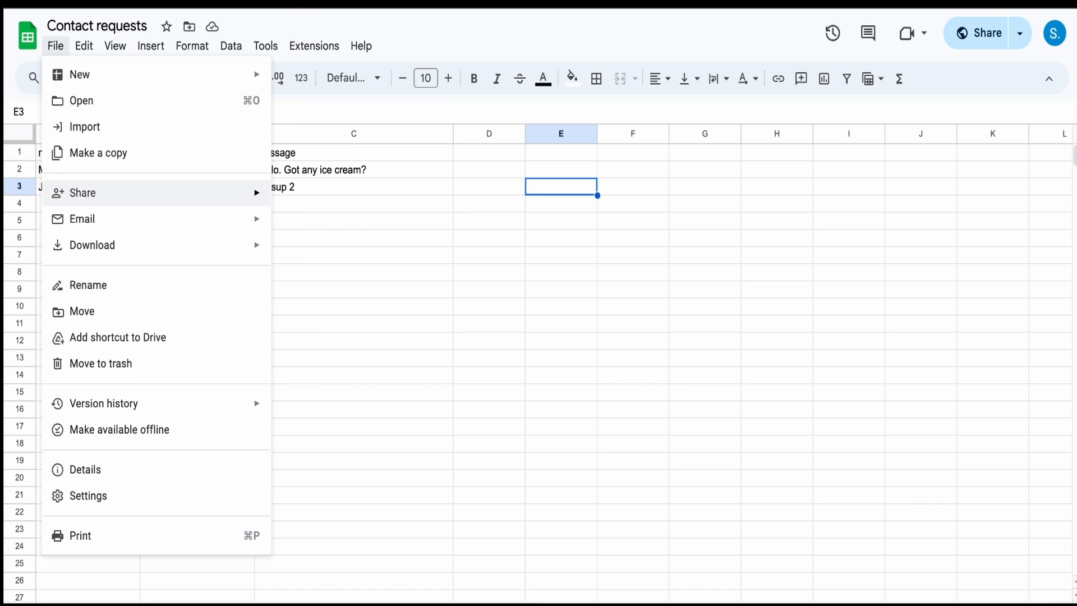
pyautogui.moveTo(156, 192)
pyautogui.click(337, 199)
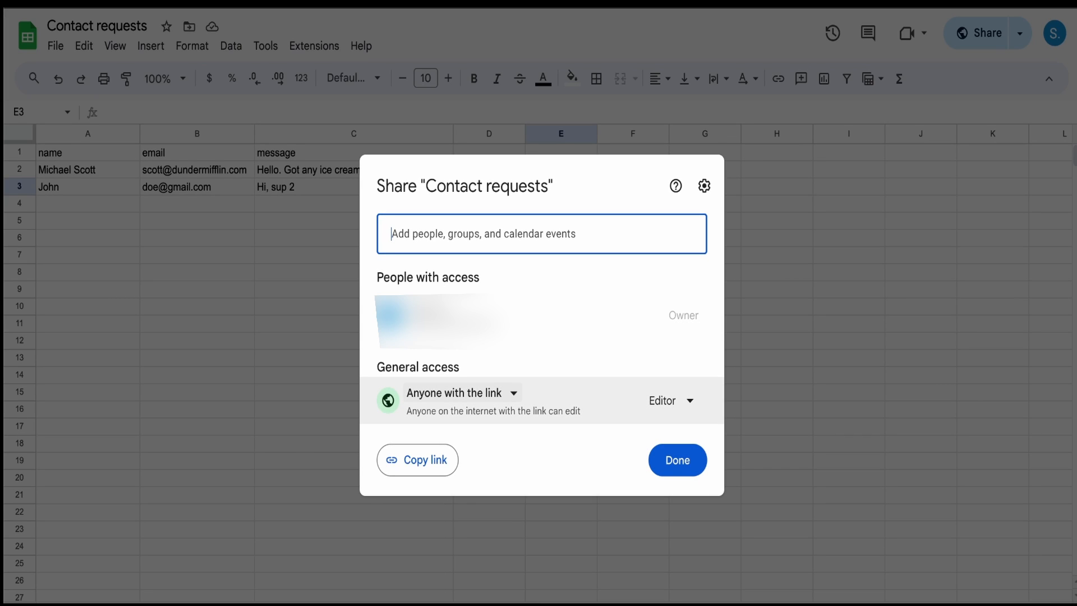
pyautogui.click(672, 401)
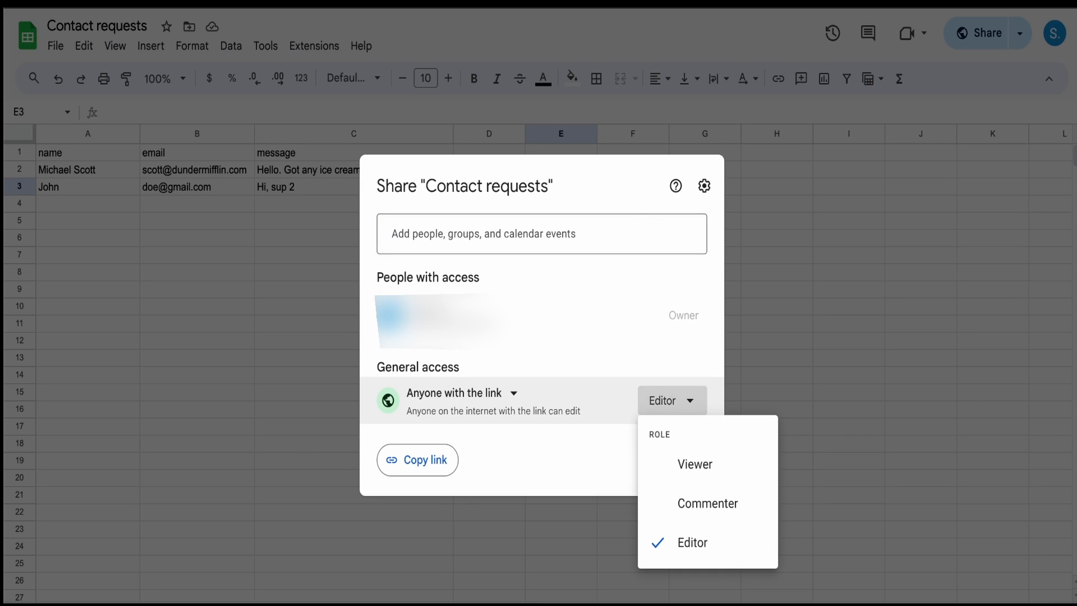
pyautogui.click(692, 542)
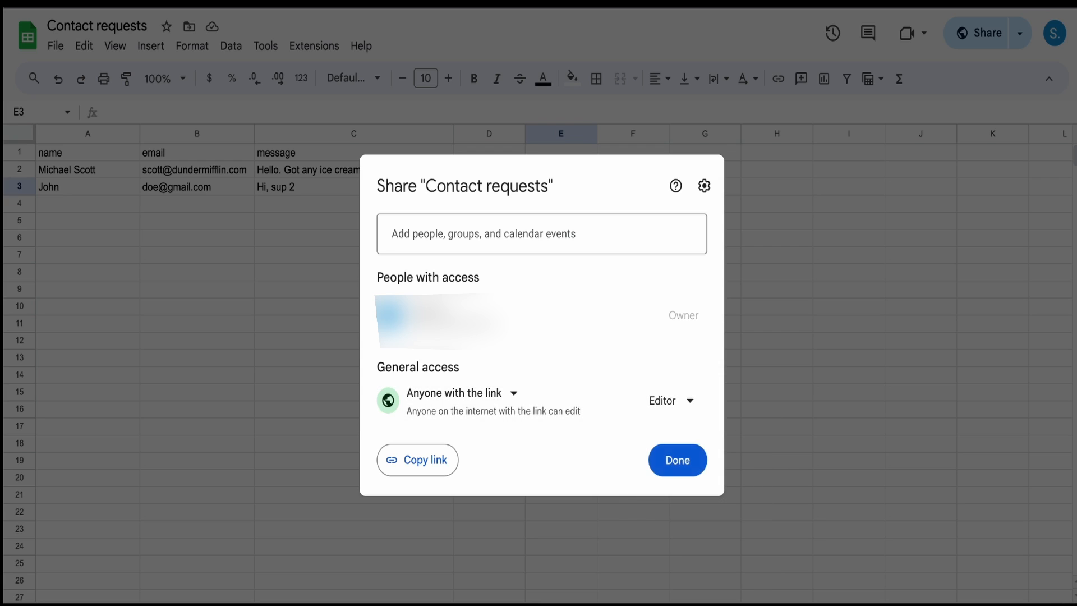
pyautogui.click(675, 459)
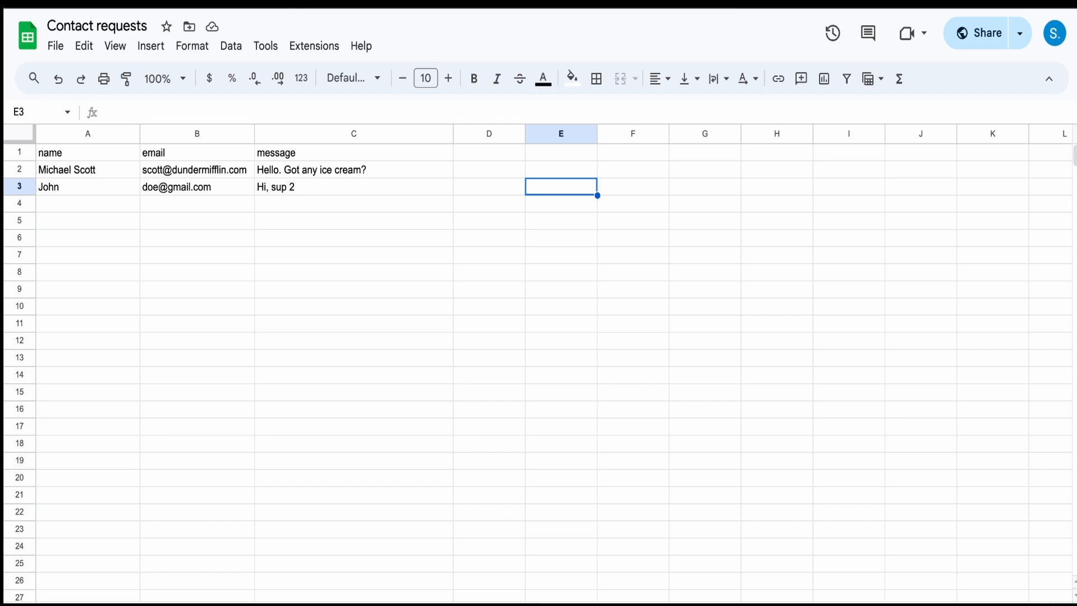